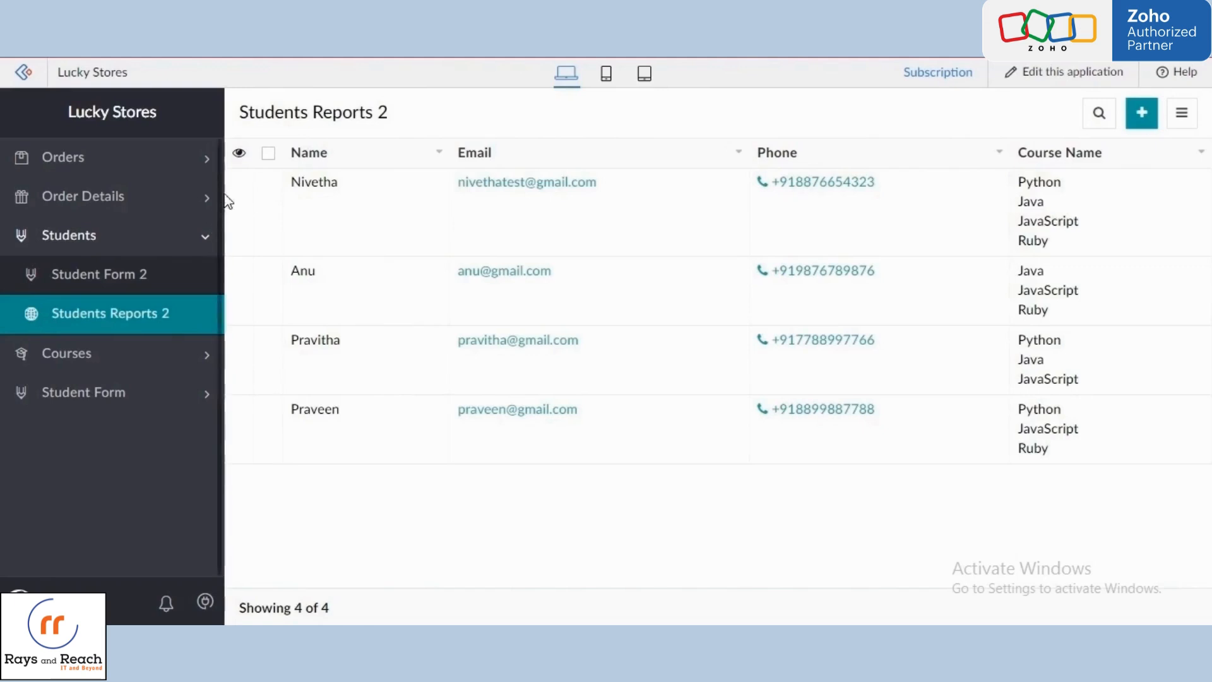
- Add SQL to the first student's courses in Students Reports 2 and reload the All Courses report
left_click(243, 184)
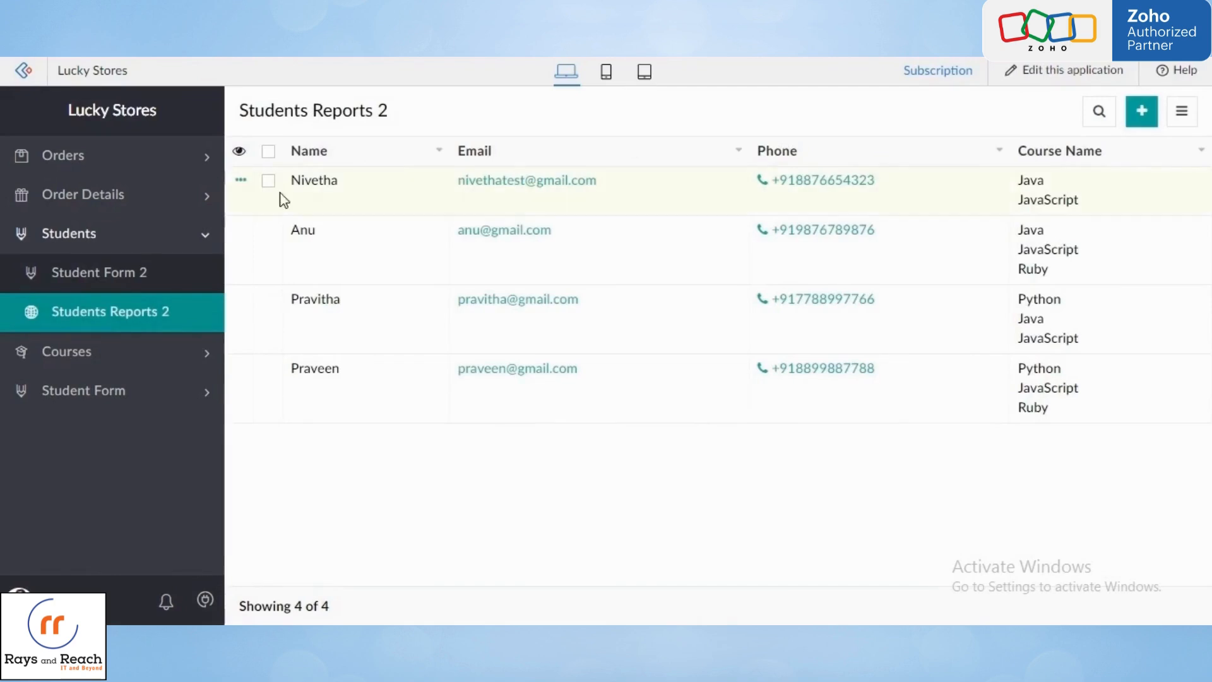
left_click(243, 184)
left_click(304, 208)
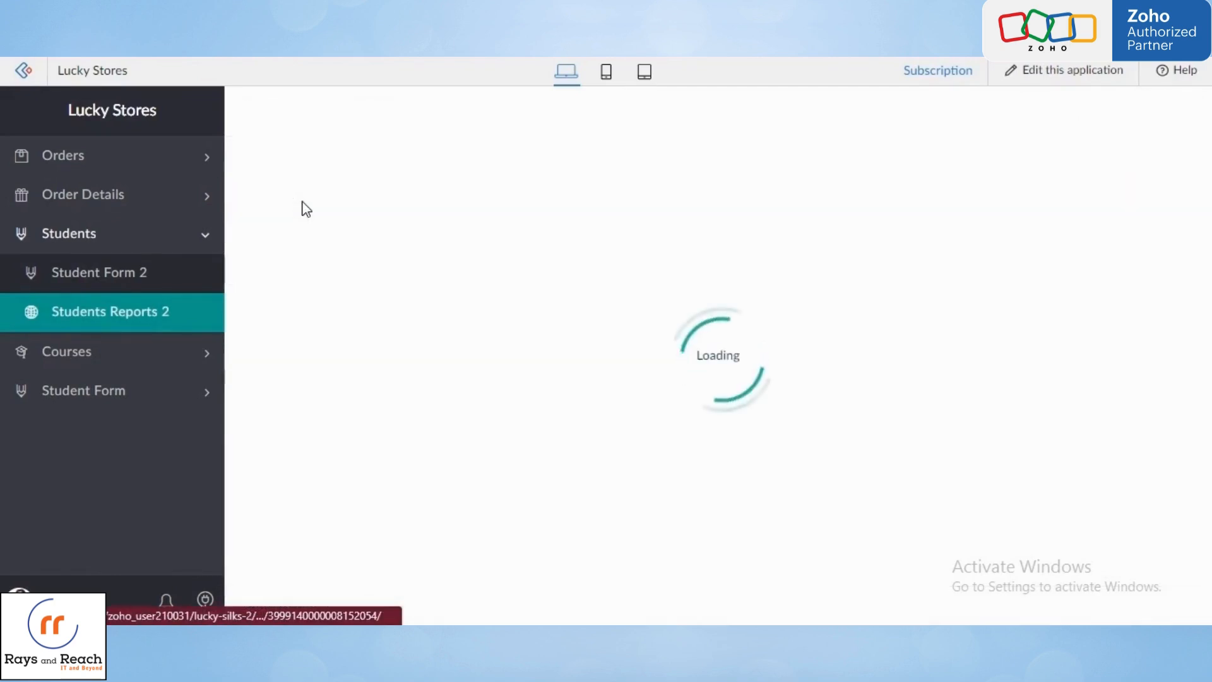
left_click(453, 342)
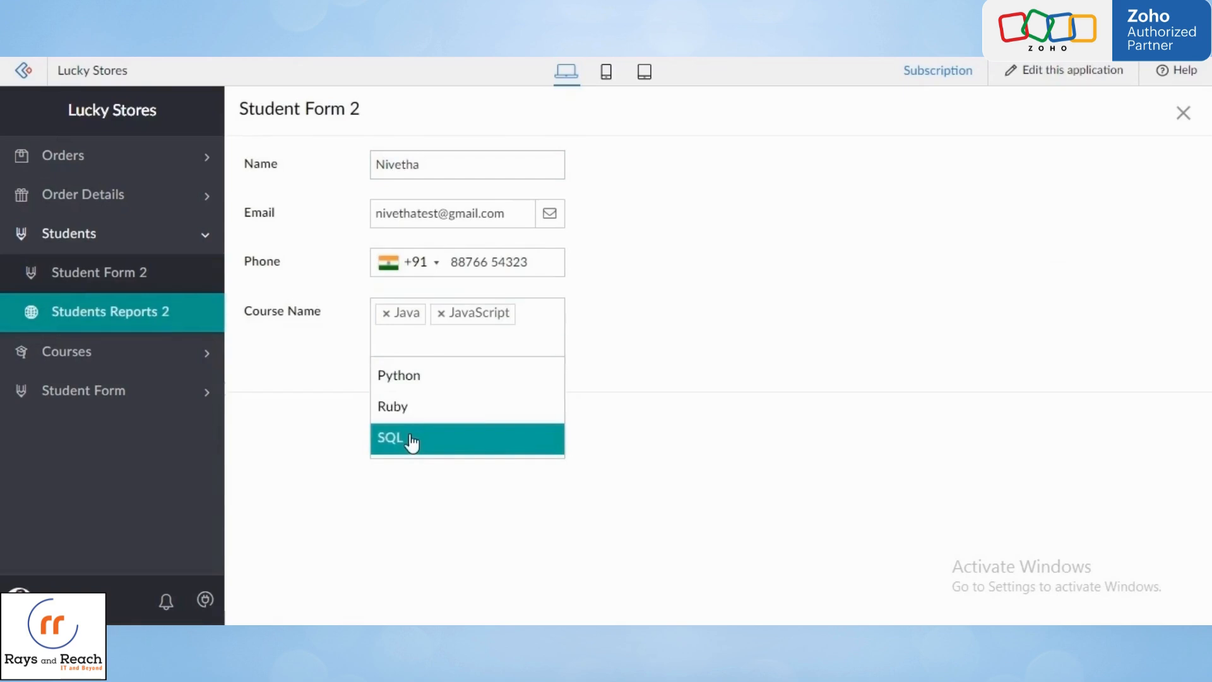
left_click(410, 441)
left_click(414, 456)
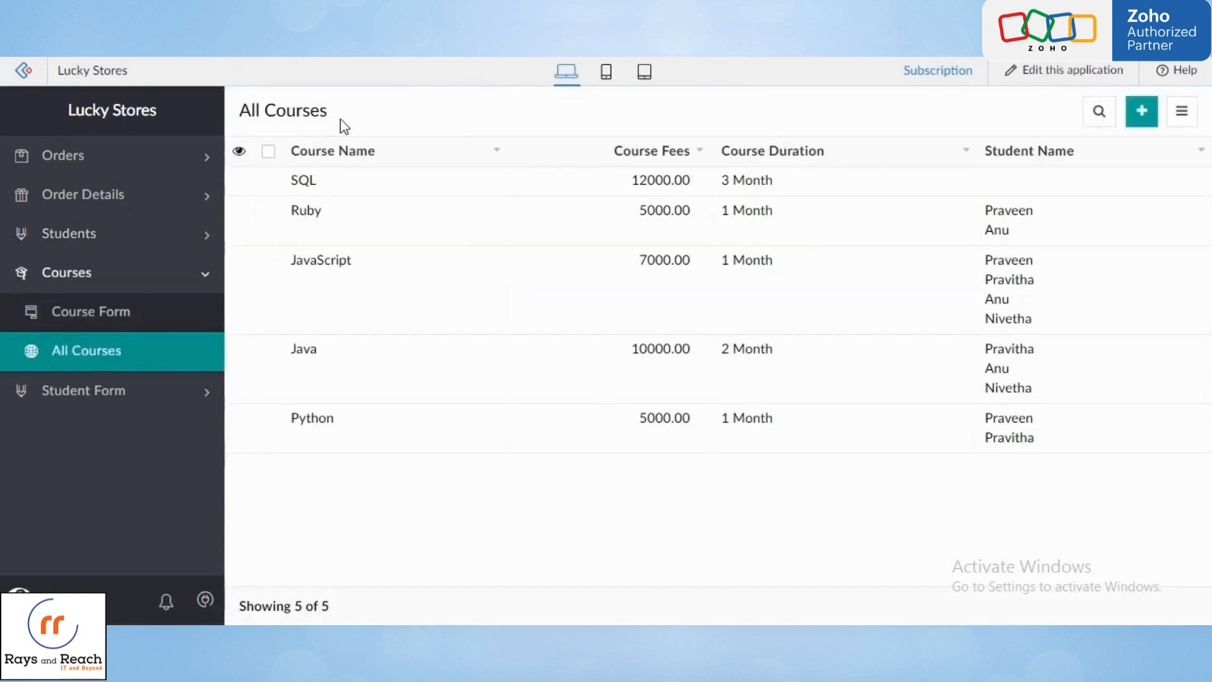
left_click(137, 351)
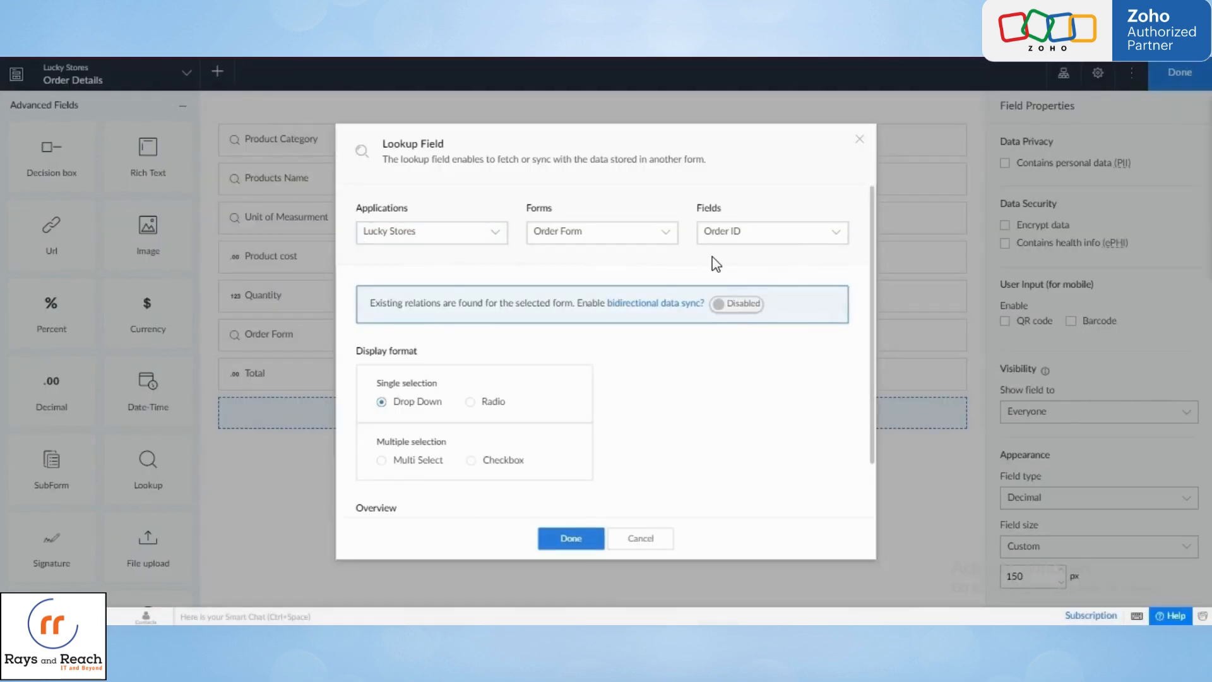
- Enable bidirectional data sync for the Order Form lookup with Order Details as the existing relation, and confirm the lookup field
left_click(719, 307)
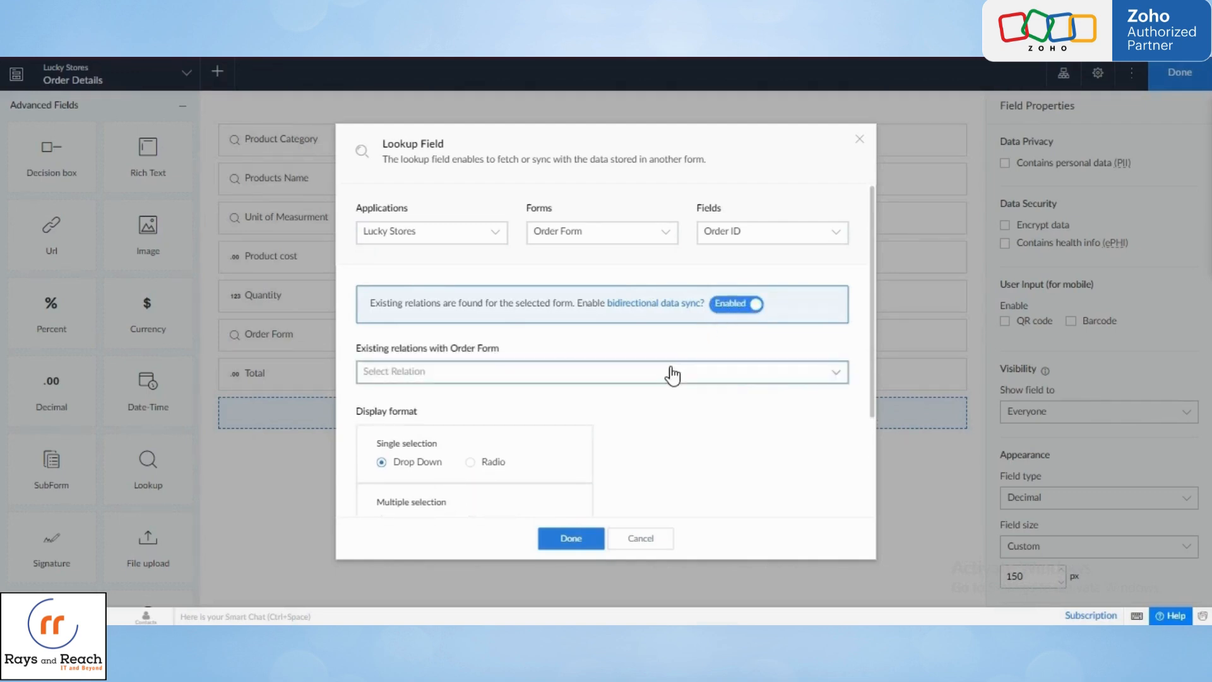
left_click(634, 375)
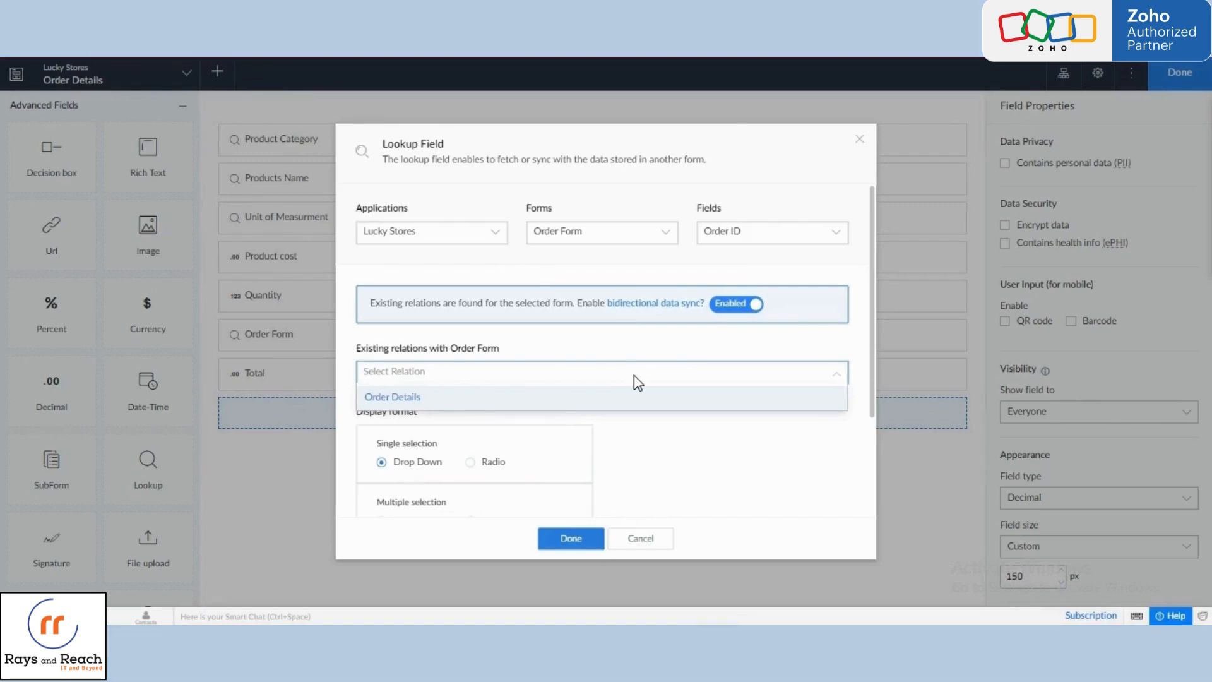
left_click(630, 407)
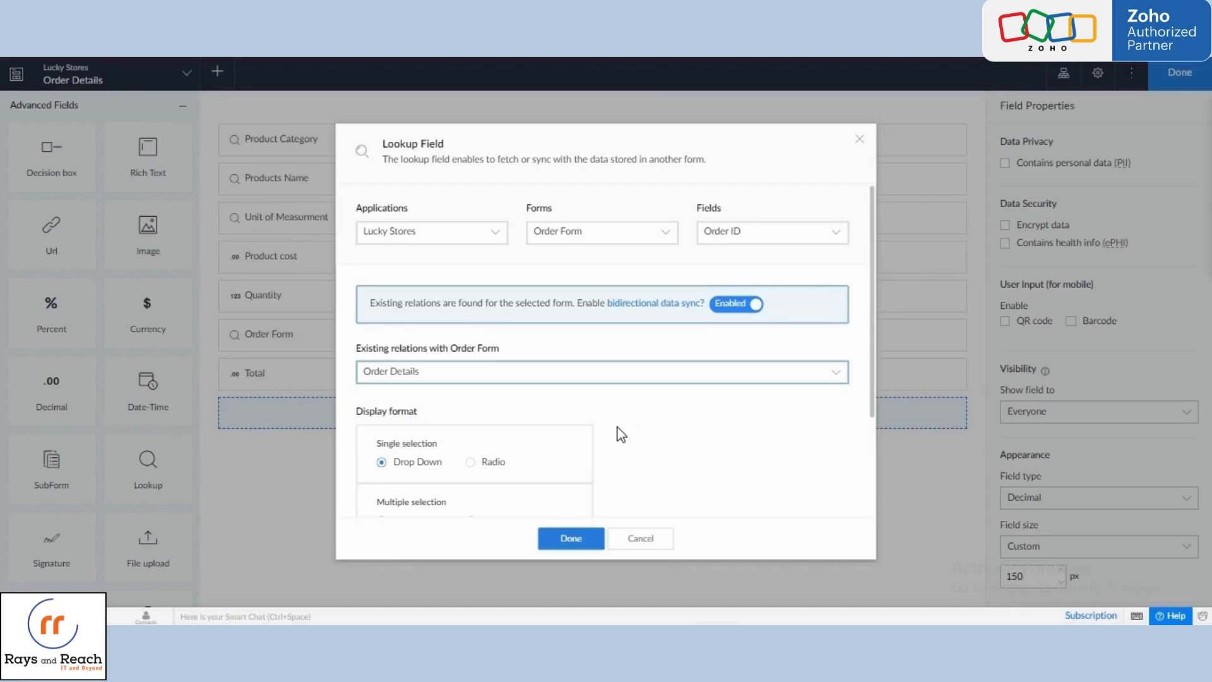
left_click(570, 538)
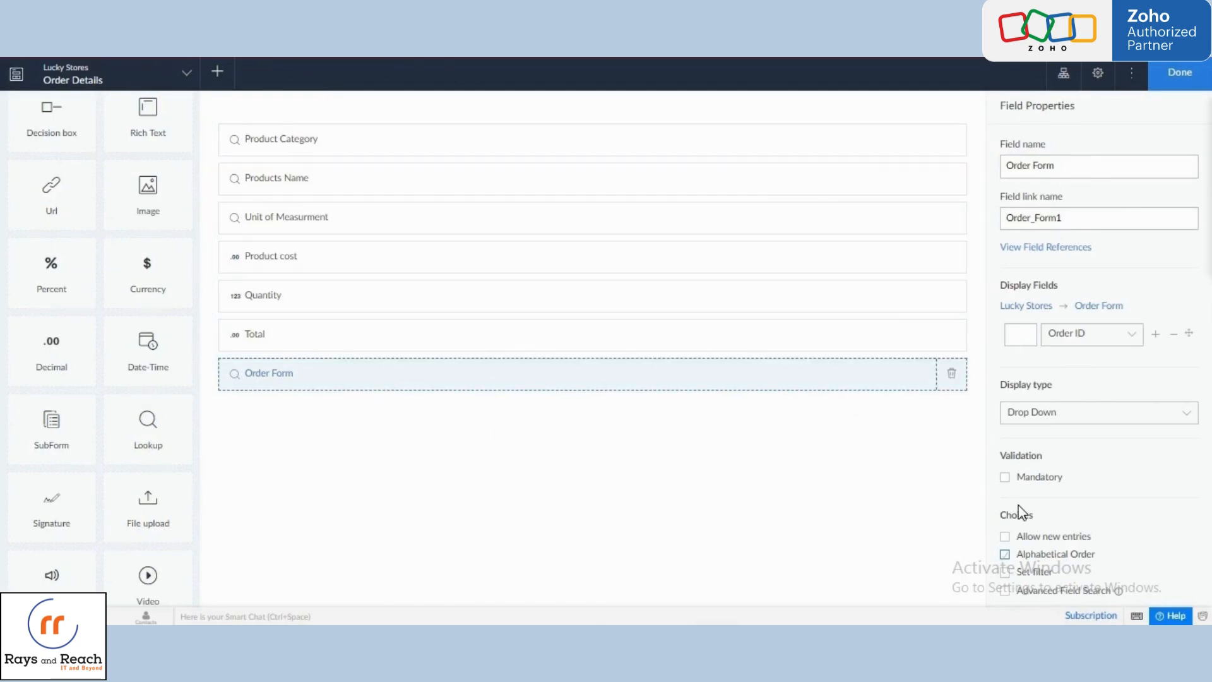
- Turn on Bidirectional Relation for the Order Form lookup, with Total as the related field and Dropdown as the display type
scroll(1019, 511, "down", 5)
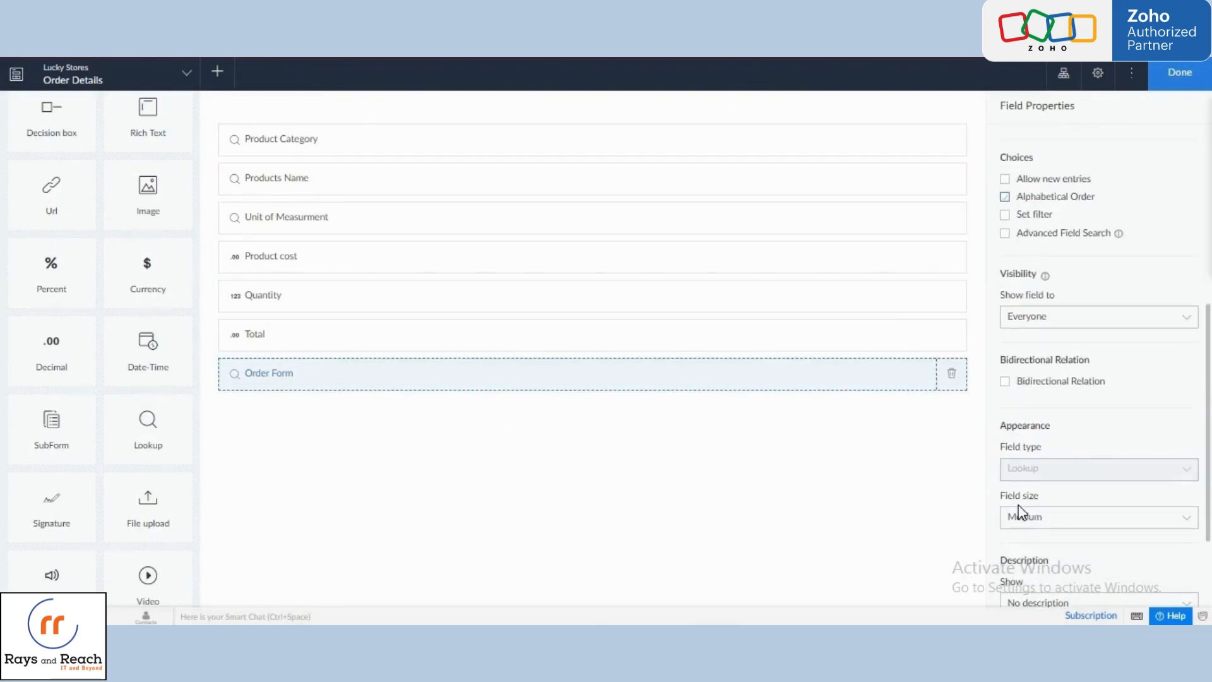
left_click(1005, 381)
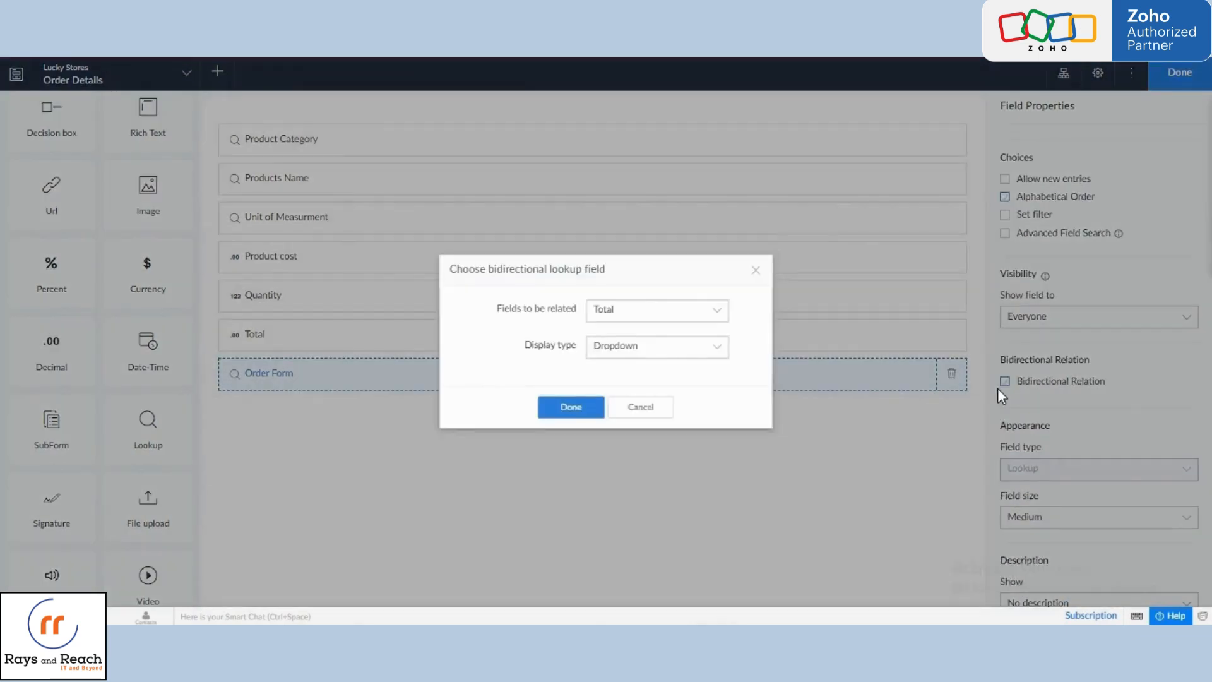
left_click(685, 322)
scroll(671, 414, "down", 3)
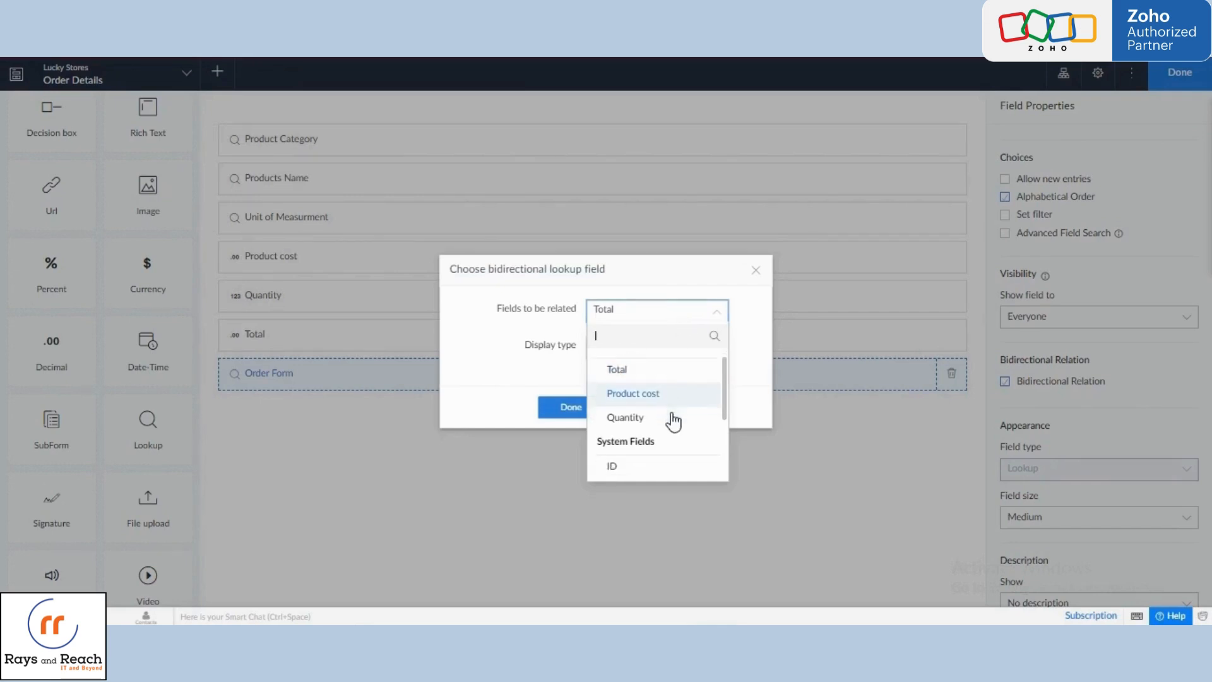
scroll(673, 417, "up", 2)
scroll(672, 419, "up", 2)
scroll(671, 419, "down", 1)
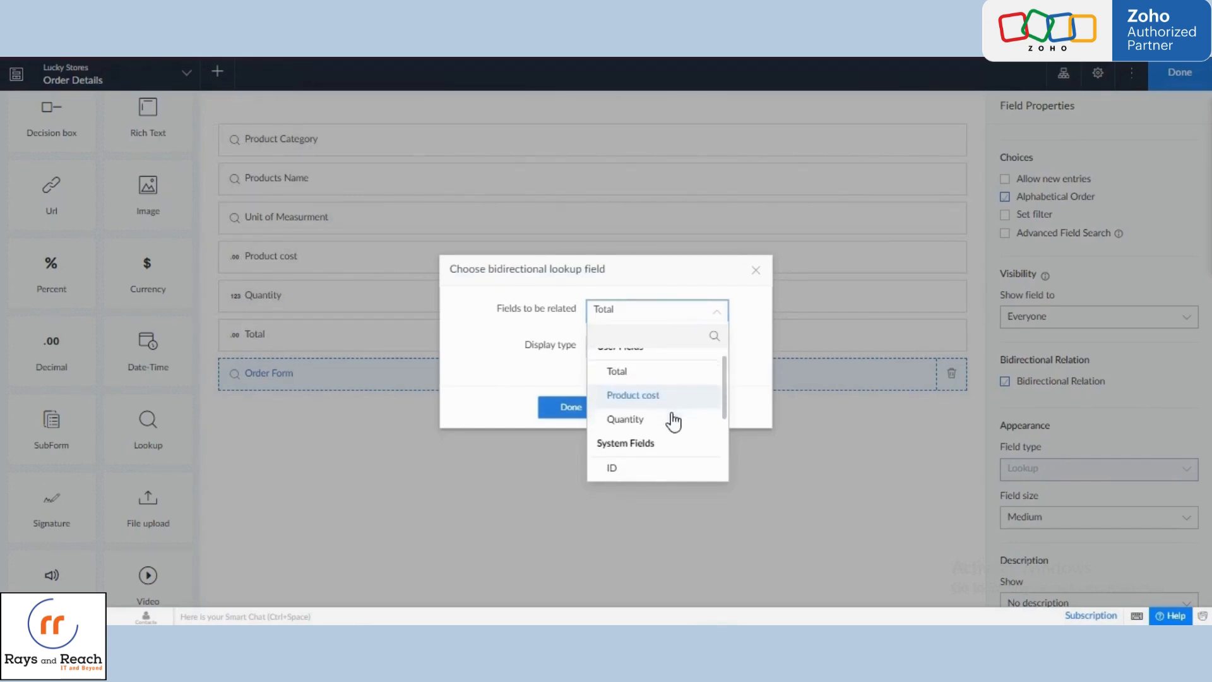
scroll(650, 398, "up", 2)
left_click(645, 385)
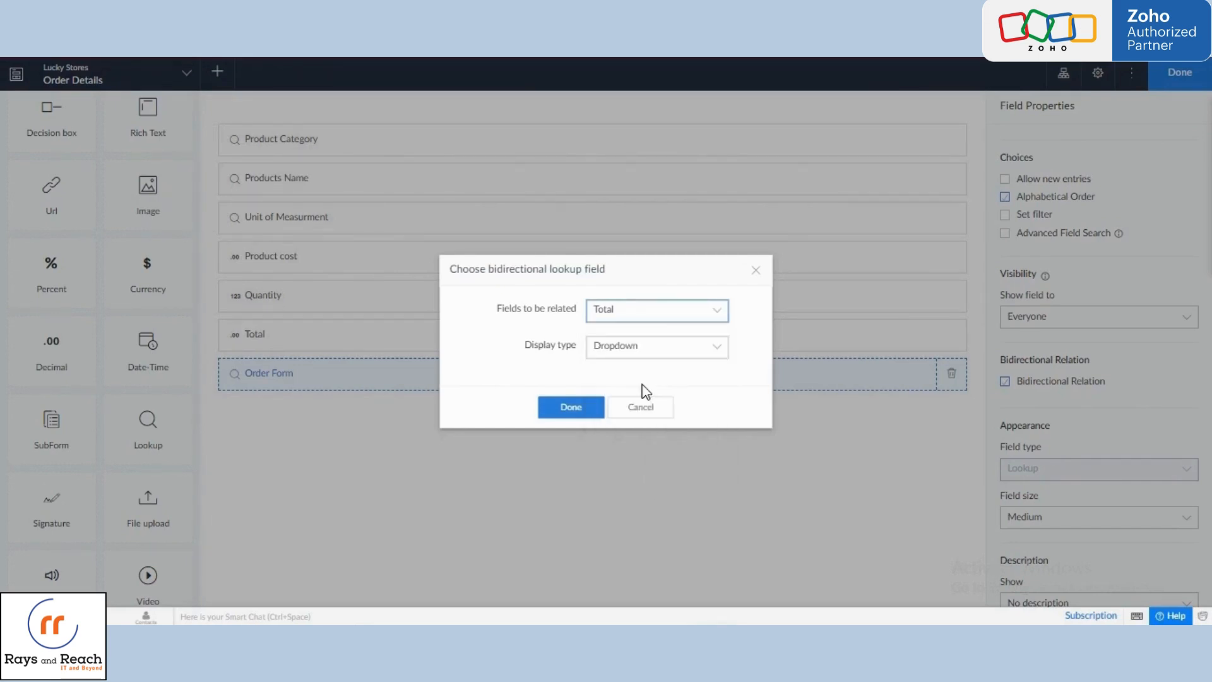
left_click(577, 412)
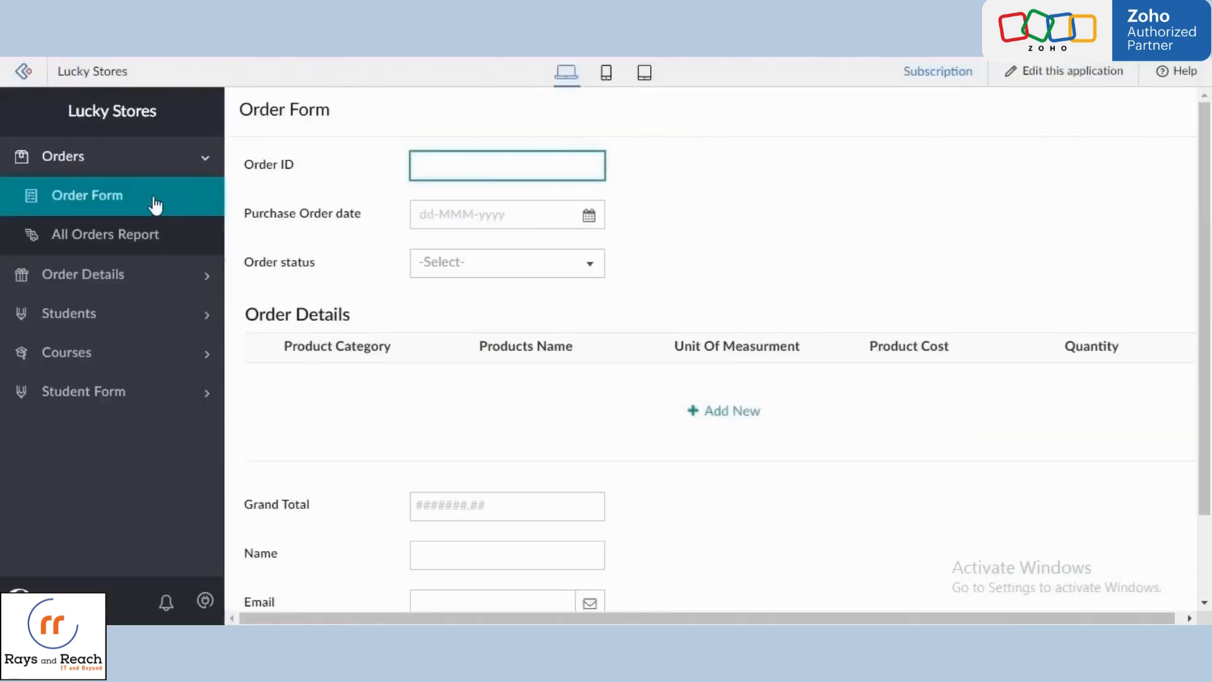
- View the live Order Form and examine the bidirectional relation properties of the Order Form lookup in Order Details
left_click(150, 209)
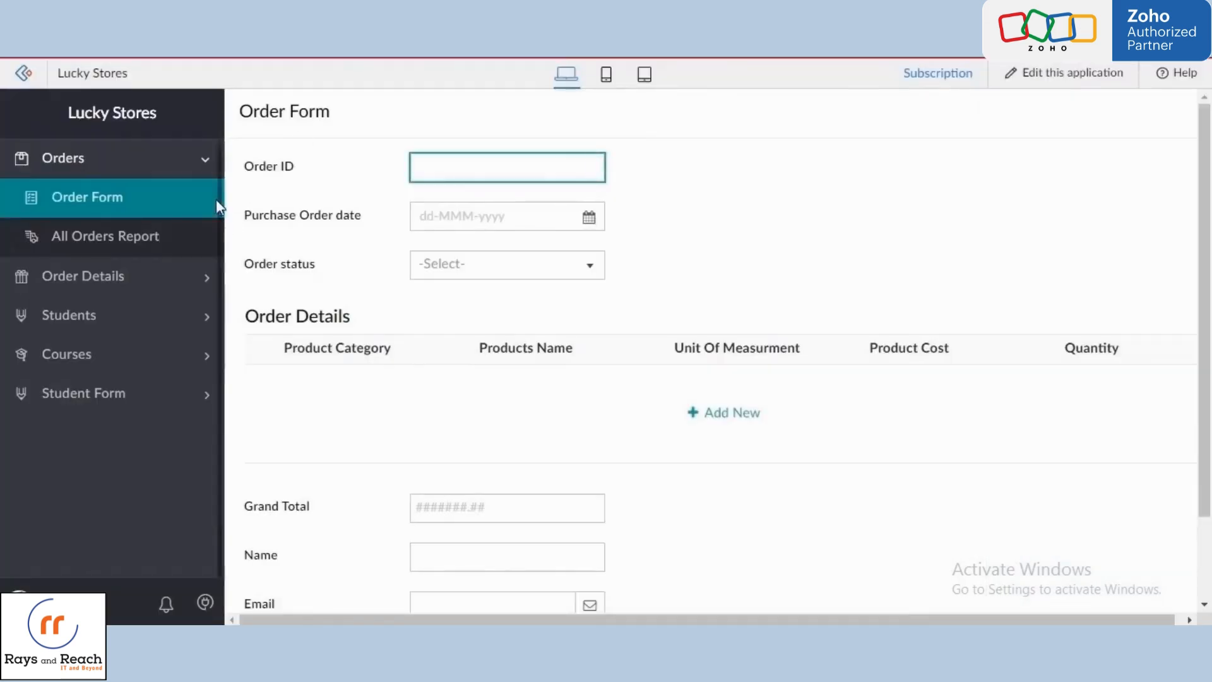
left_click(187, 199)
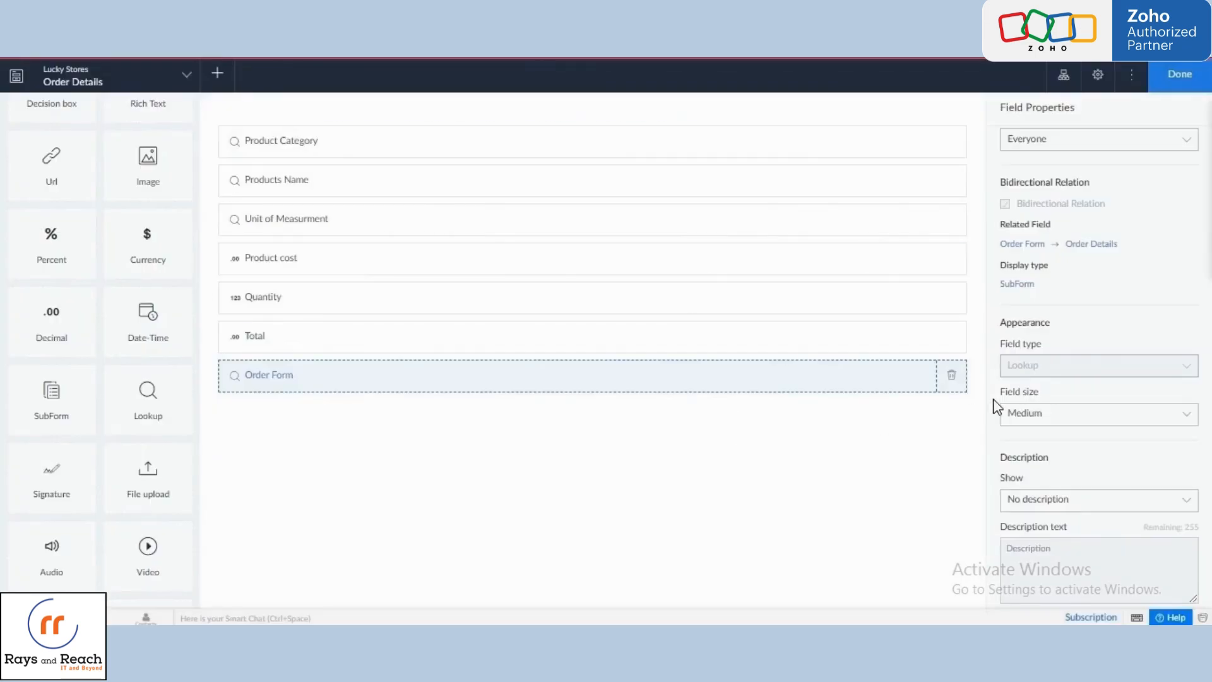
scroll(996, 406, "down", 1)
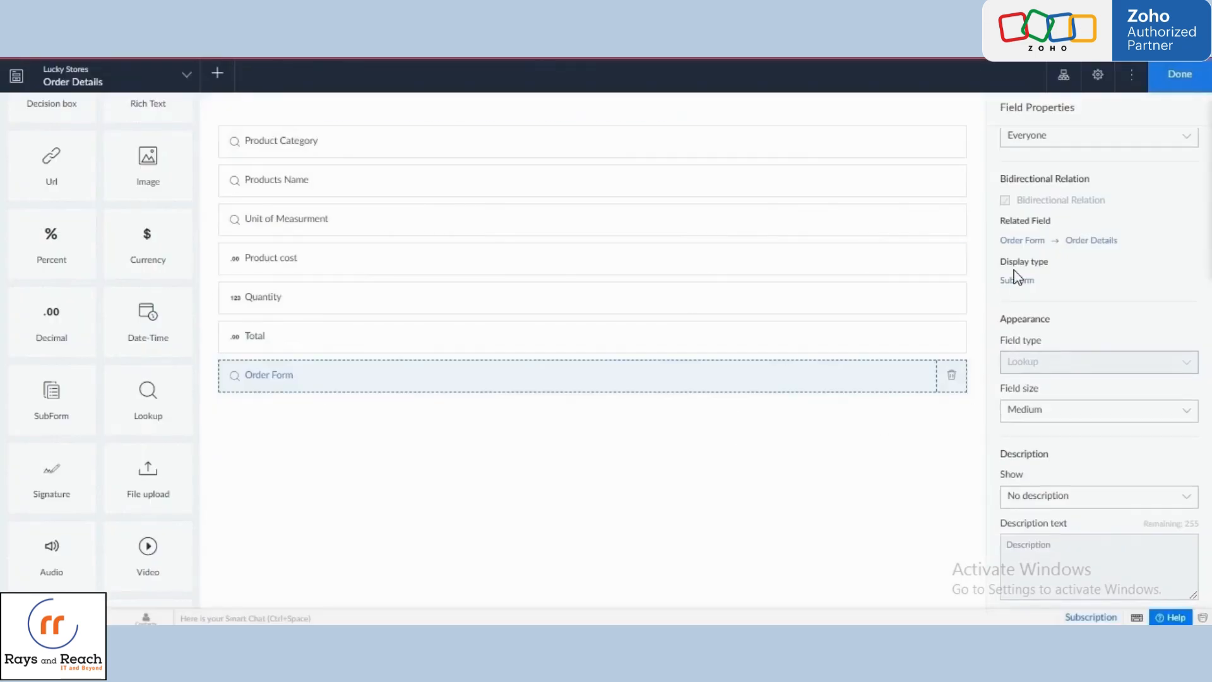
scroll(1010, 277, "up", 3)
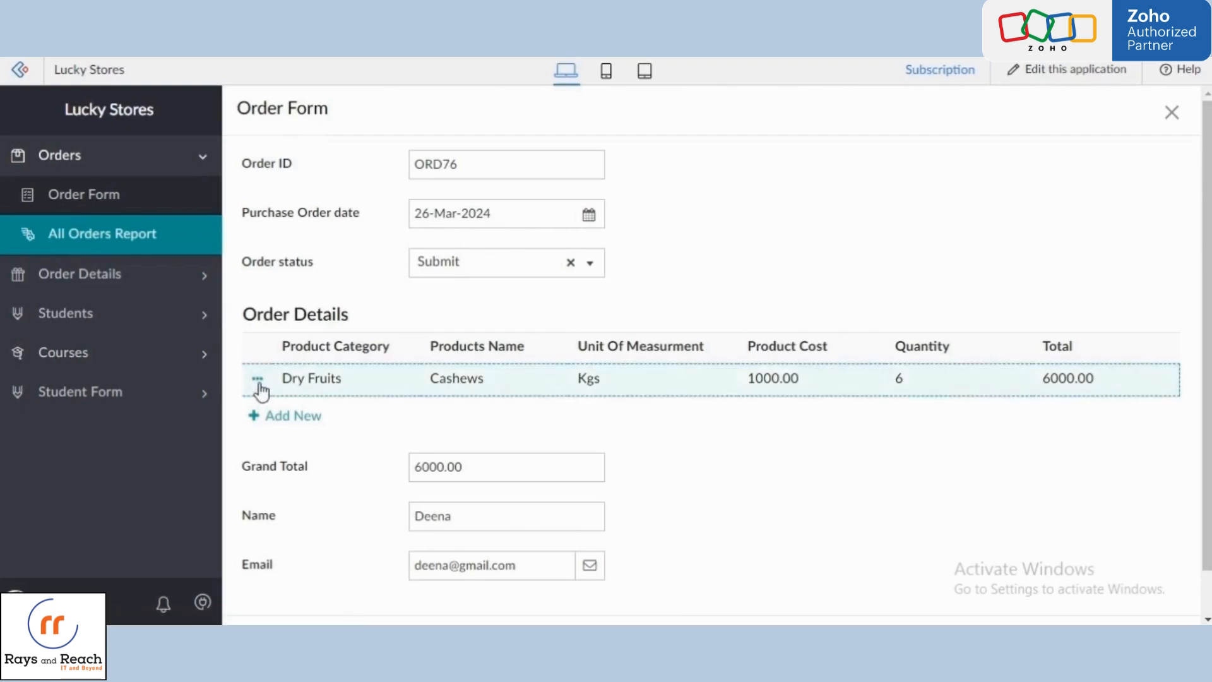
- Set the quantity of the Cashews line in the open order to 5 and update the order
left_click(257, 381)
left_click(278, 415)
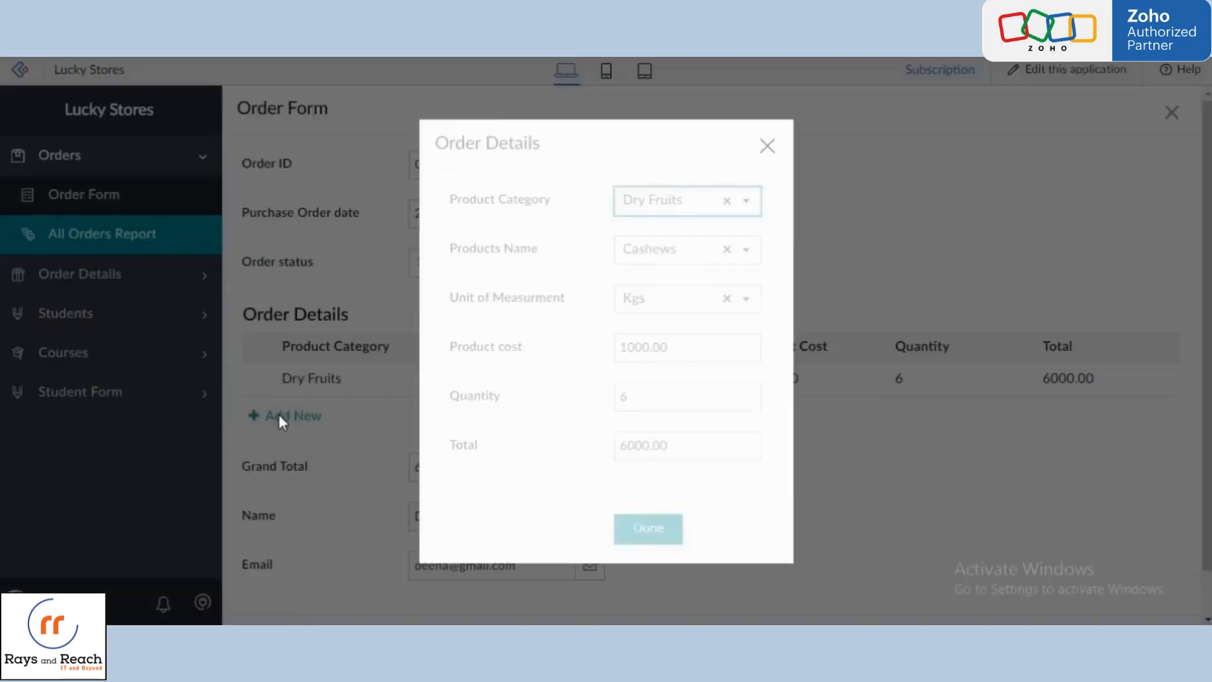
left_click(641, 400)
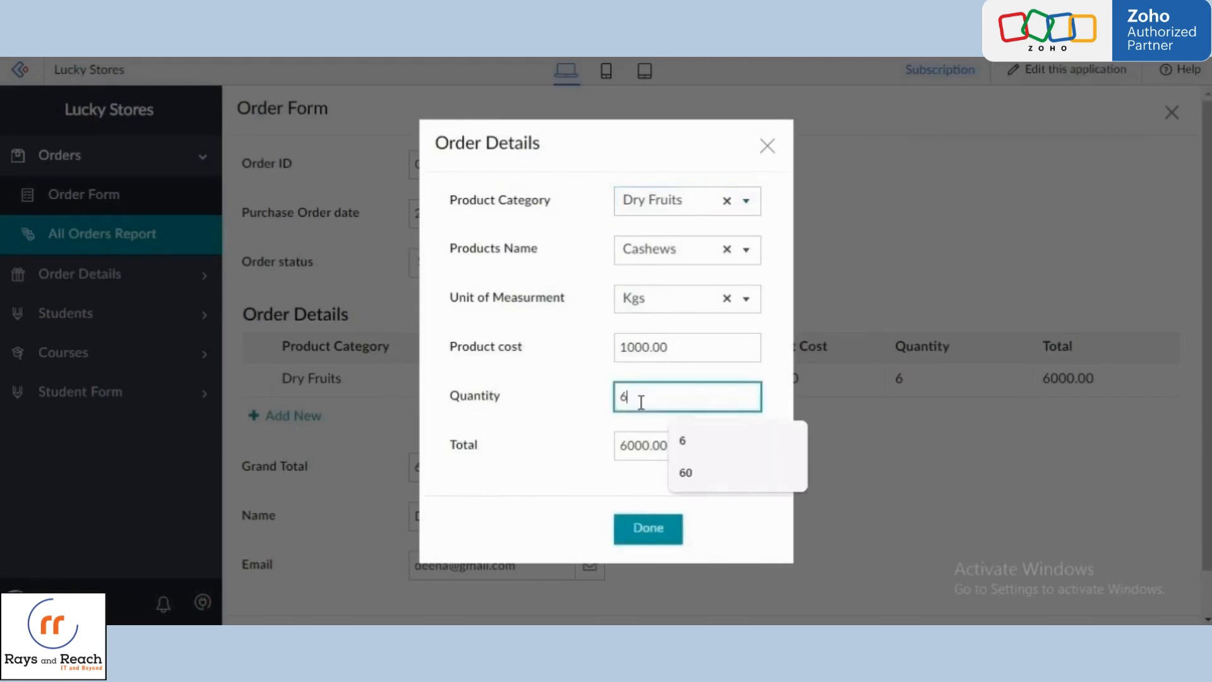
key("BackSpace")
type("5")
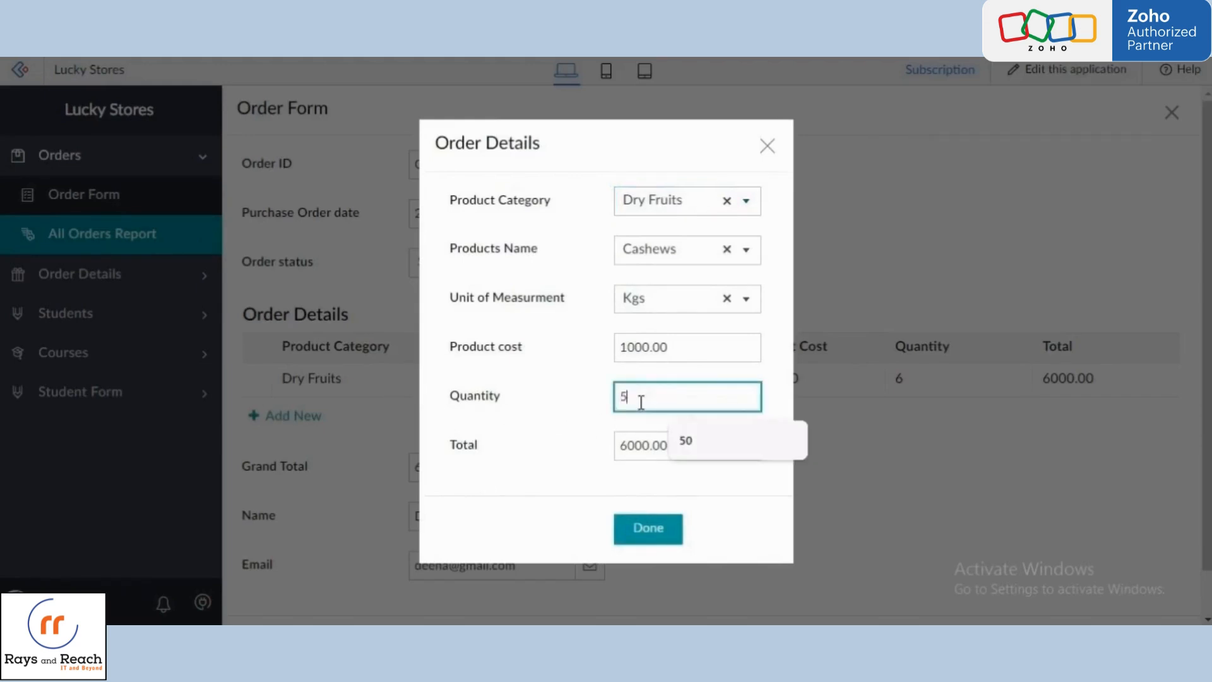
left_click(577, 412)
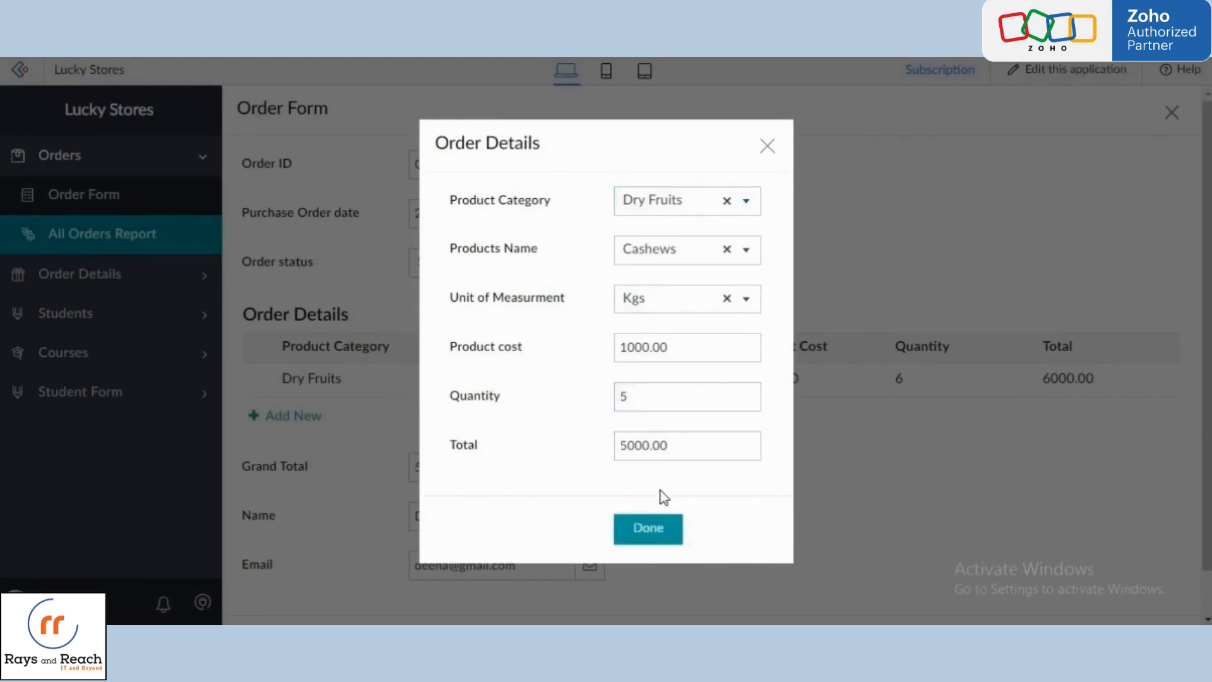
left_click(660, 529)
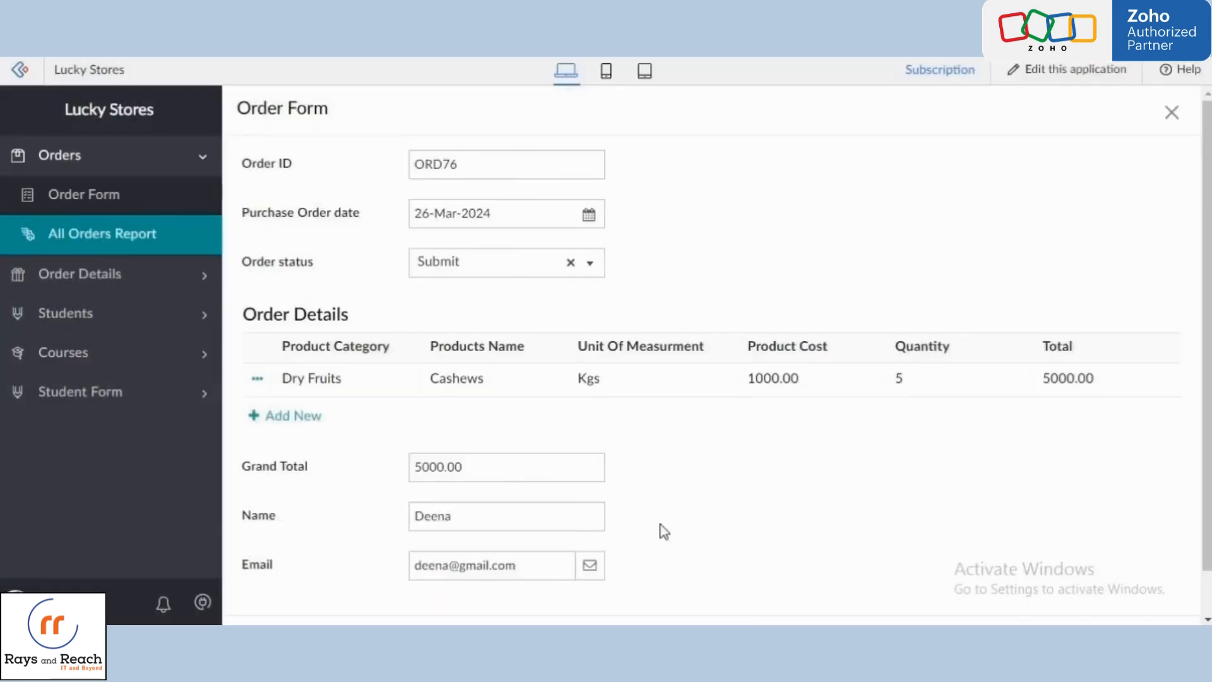
scroll(661, 530, "down", 2)
left_click(428, 609)
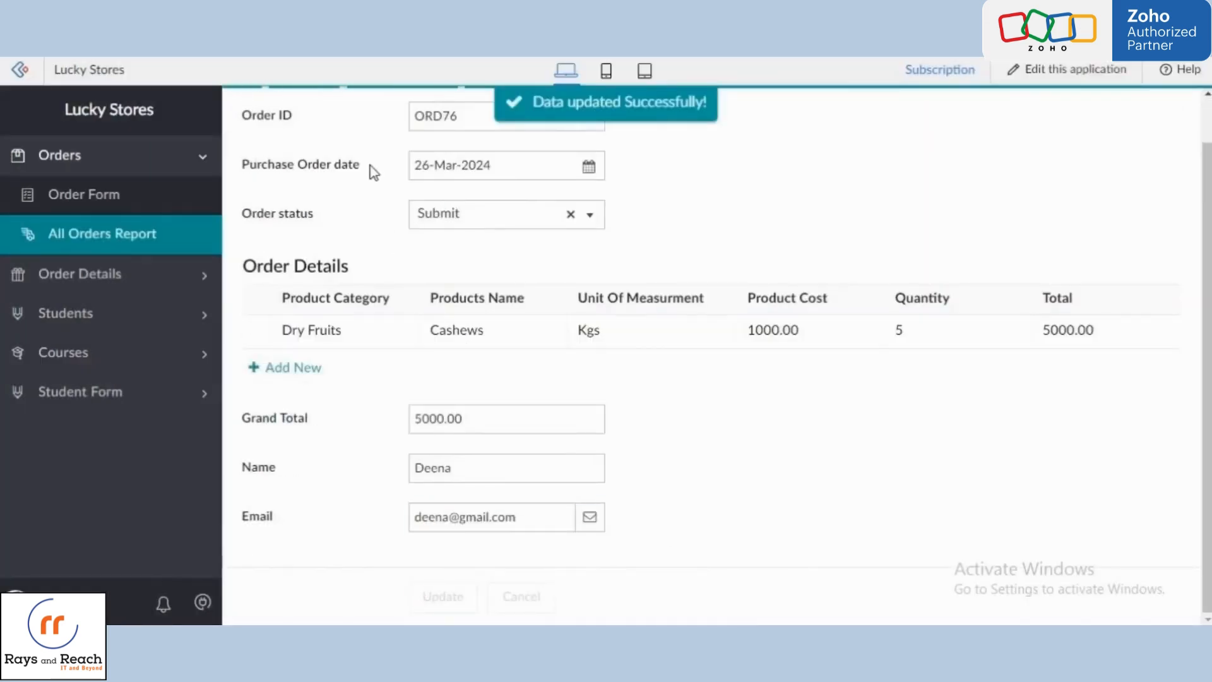
- Start a new Order Details entry with product category Dry Fruits, product Dates and unit of measurement Kgs
left_click(187, 275)
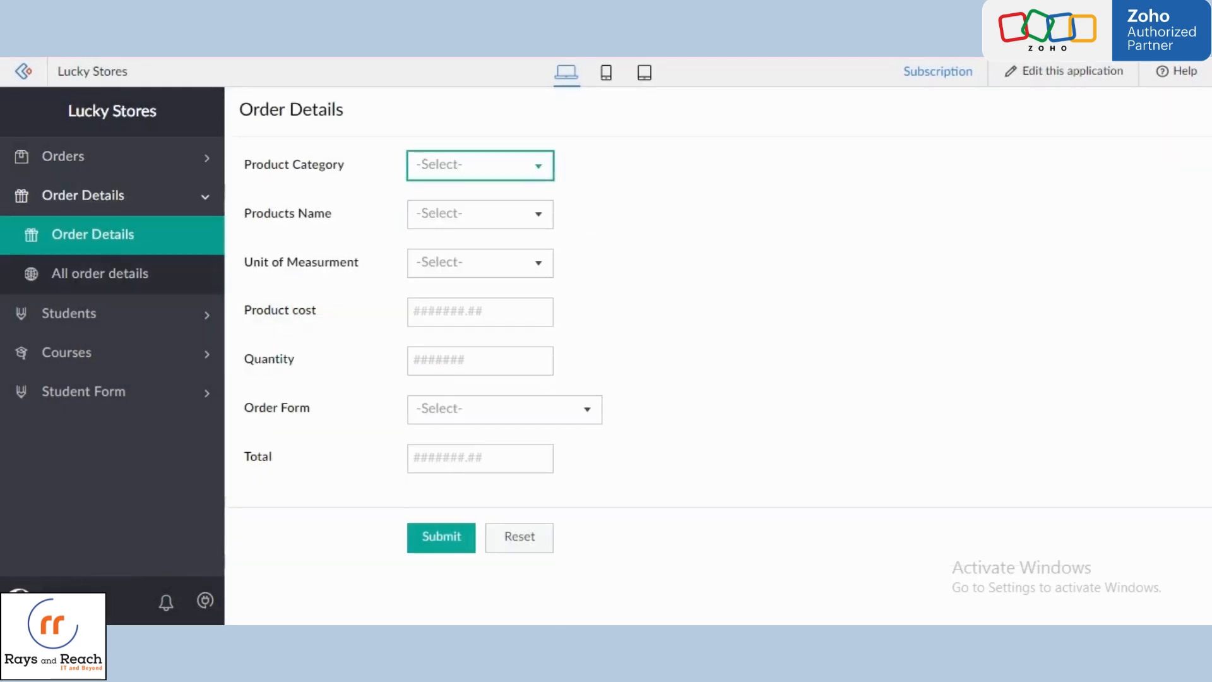
left_click(474, 169)
left_click(475, 198)
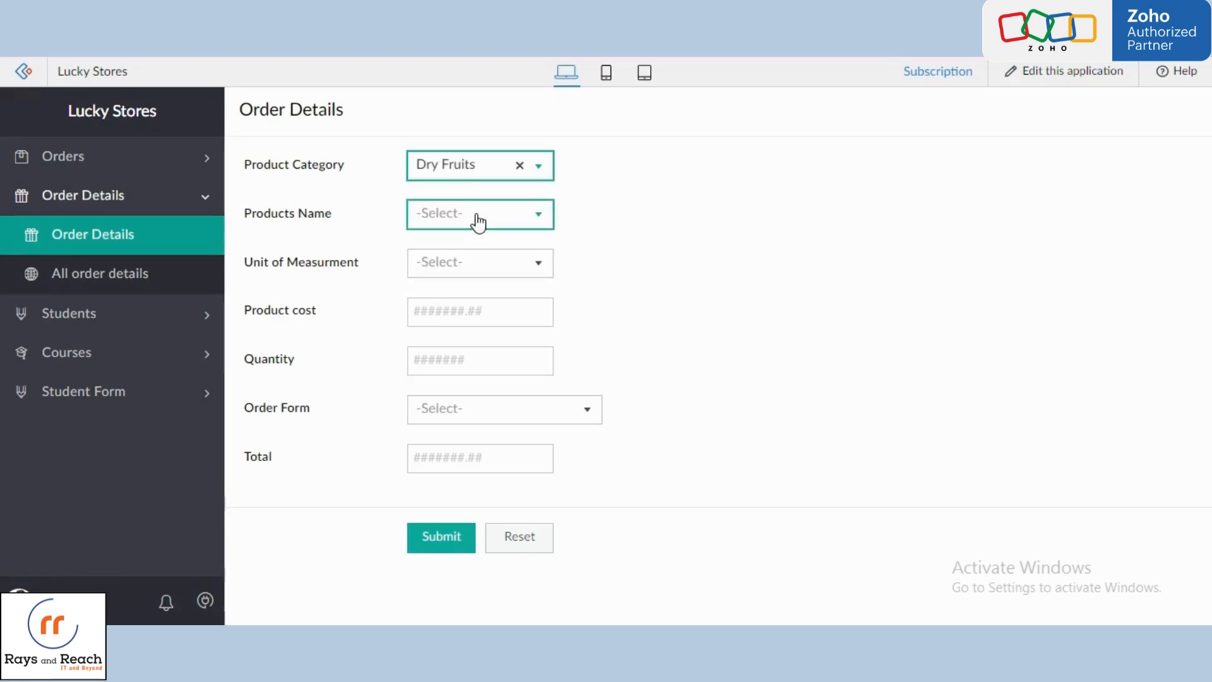
left_click(478, 217)
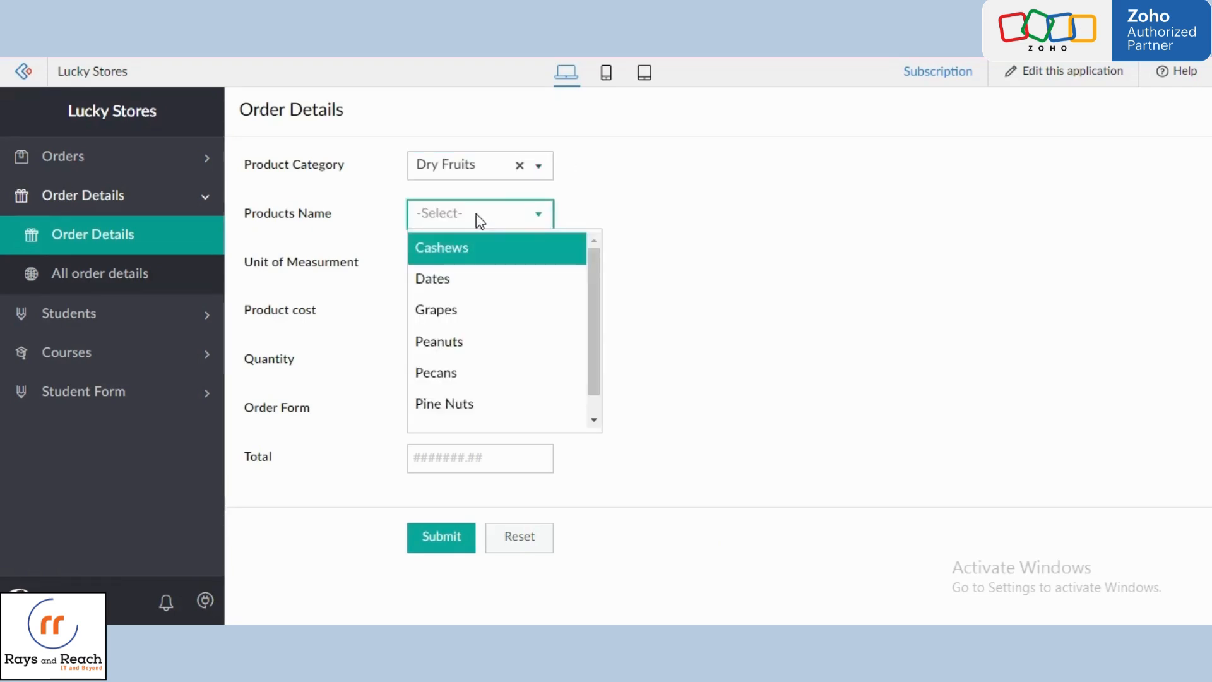
left_click(475, 279)
left_click(480, 267)
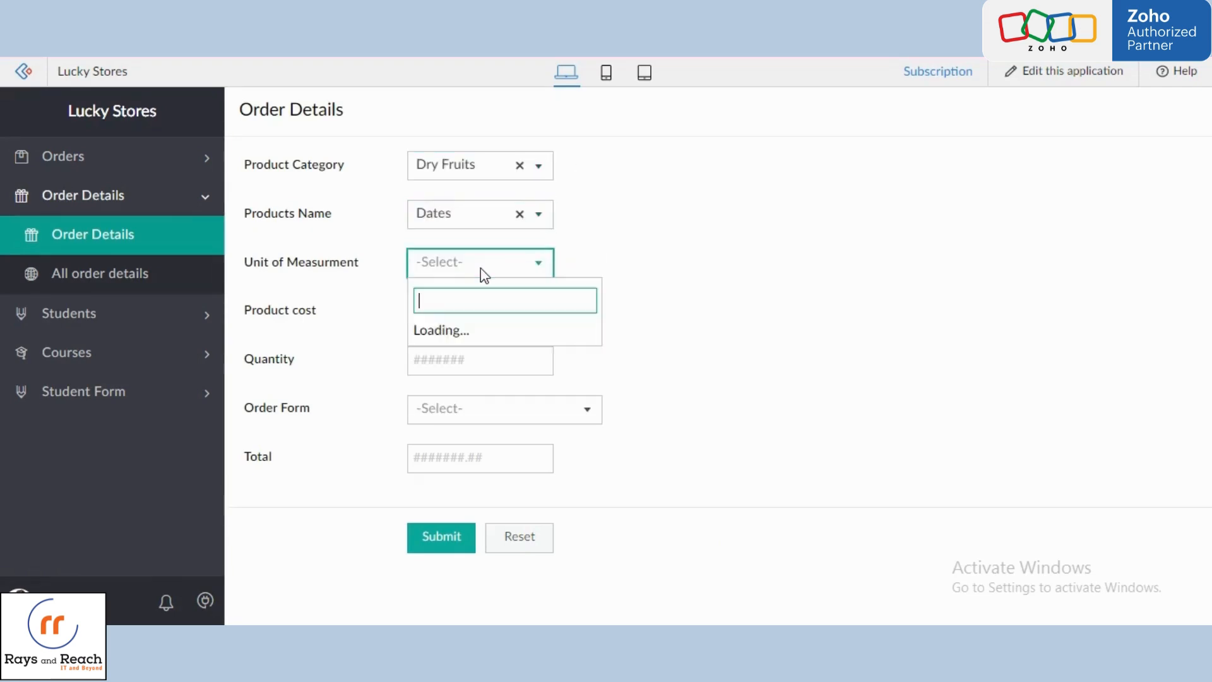
left_click(461, 359)
- Set the entry's product cost to 1000 and its quantity to 1
left_click(460, 362)
left_click(481, 314)
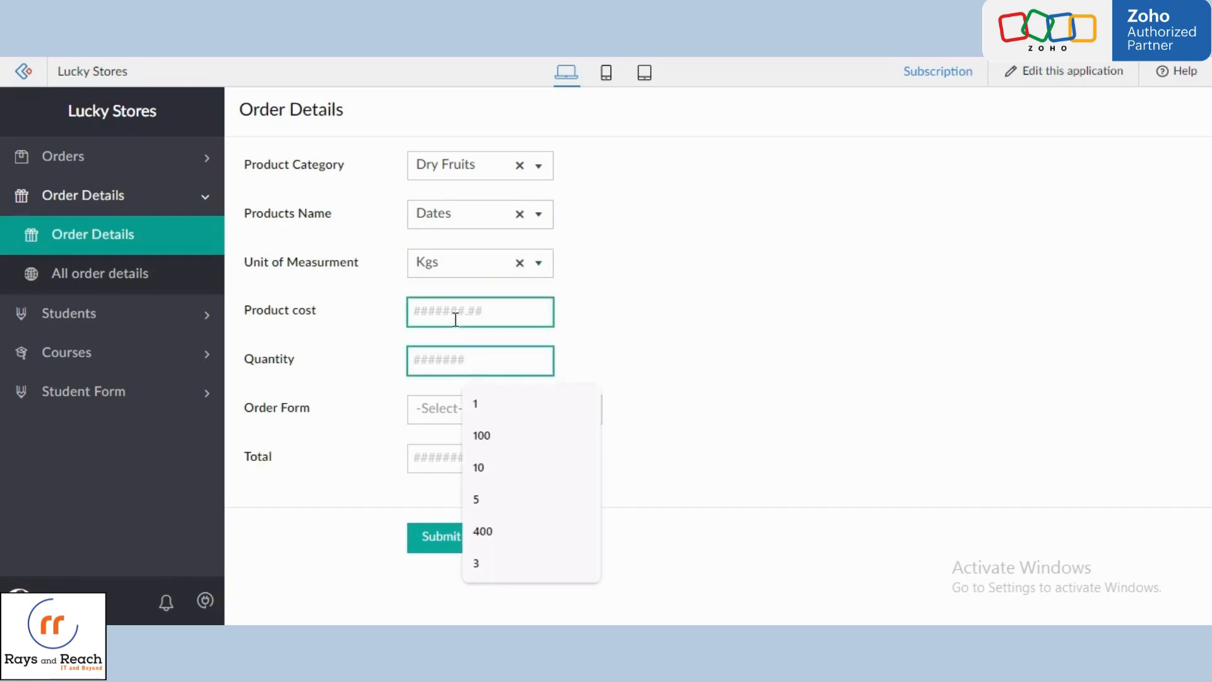
left_click(483, 353)
left_click(460, 357)
left_click(483, 499)
- Link the Dates entry to an existing order through its order ID, set the total to 1000 and submit it
left_click(460, 417)
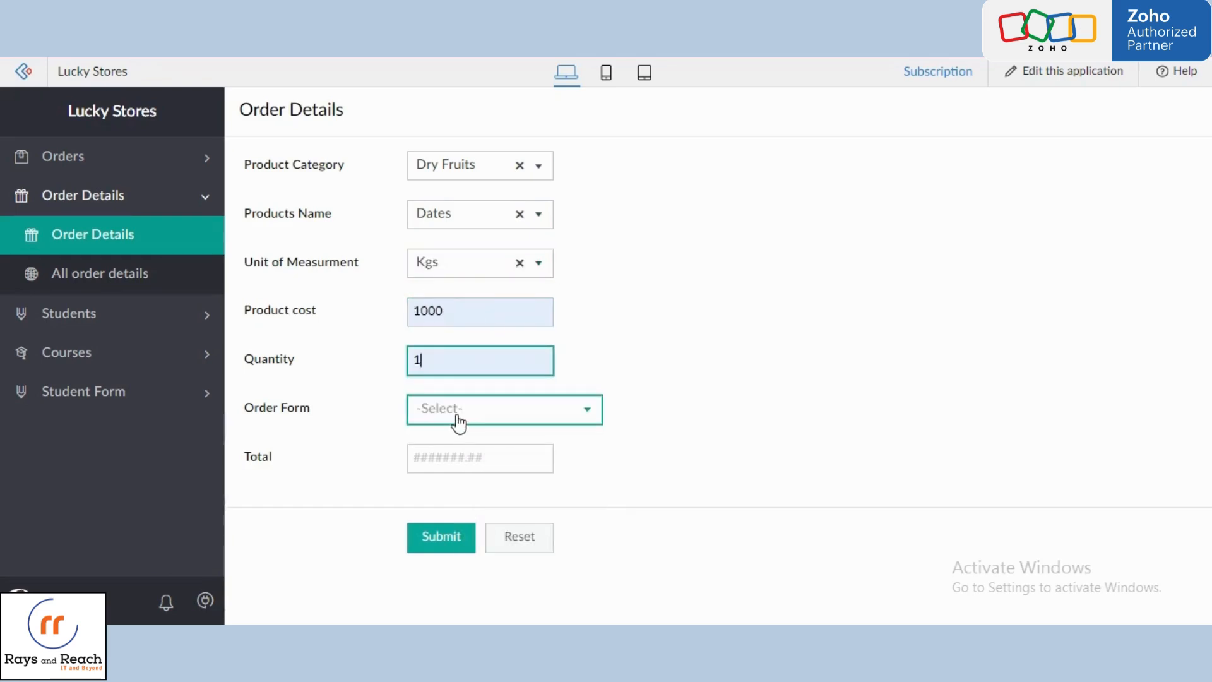
type("75")
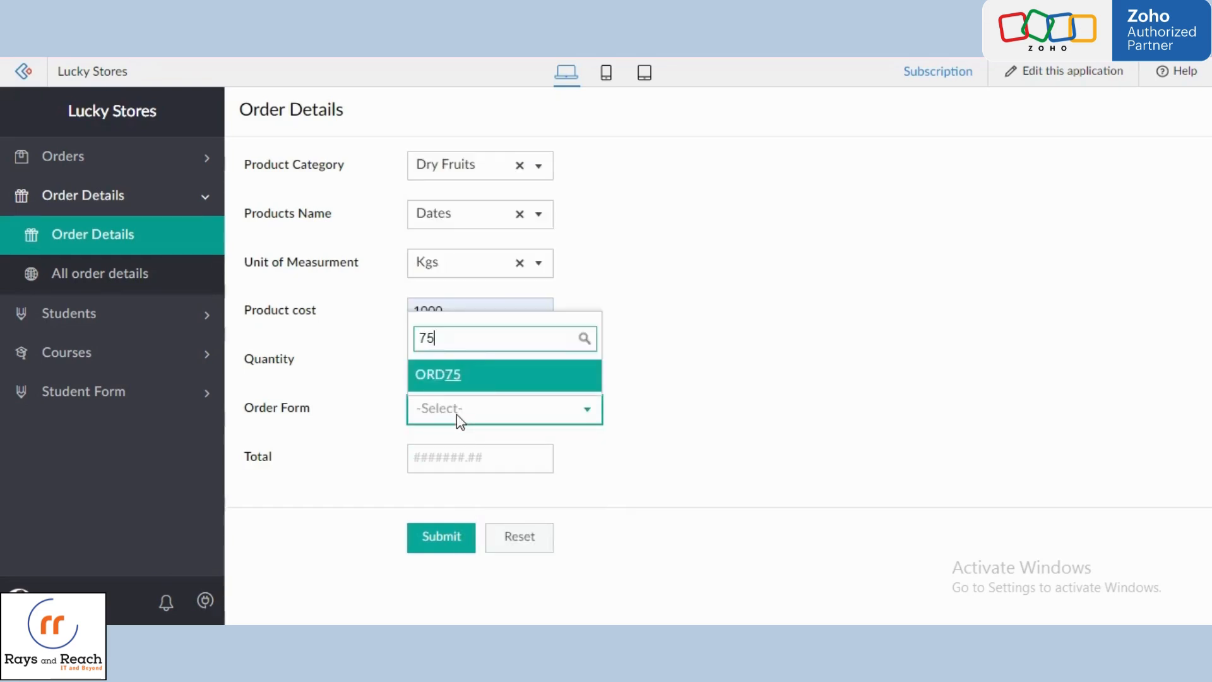
left_click(539, 456)
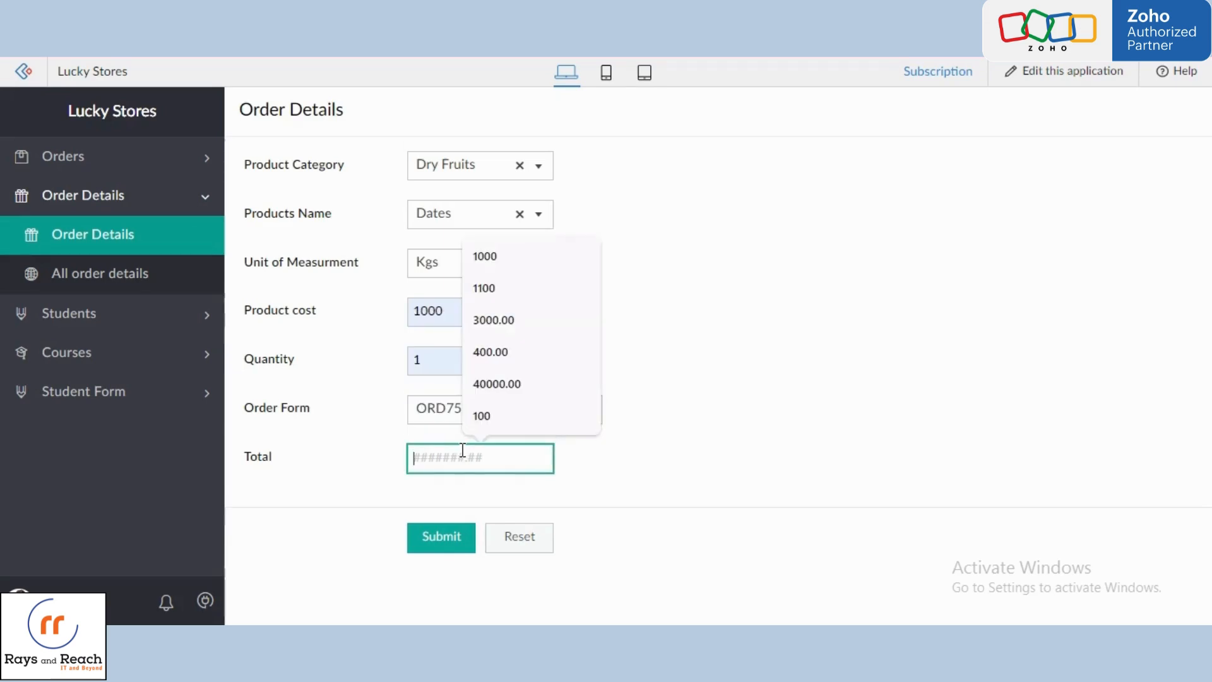
left_click(502, 257)
left_click(442, 536)
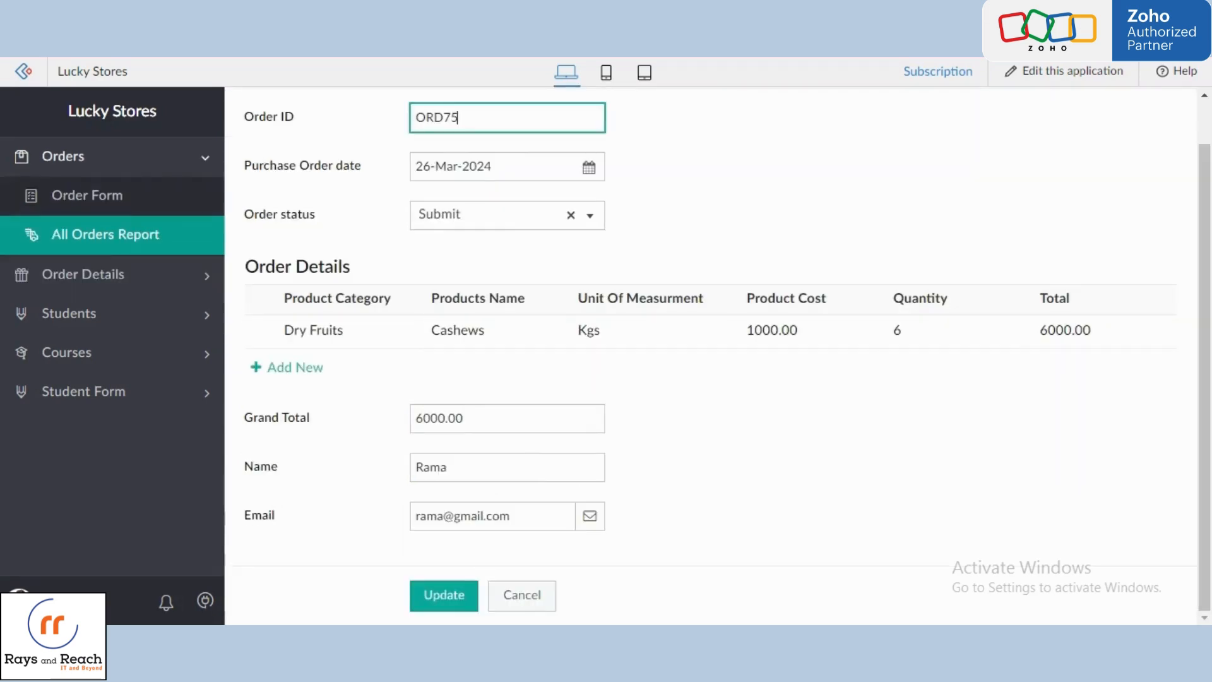
- Open the first order in the All Orders Report for editing, delete its Cashews line and update the order
left_click(133, 233)
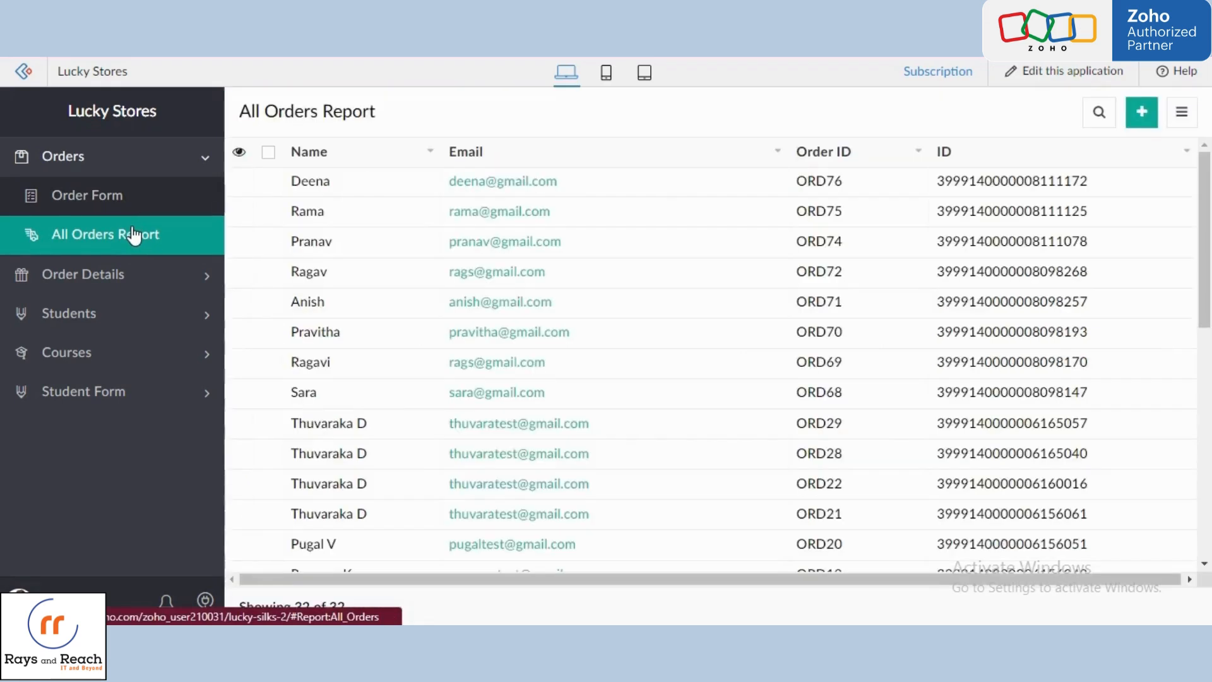
left_click(242, 211)
left_click(276, 231)
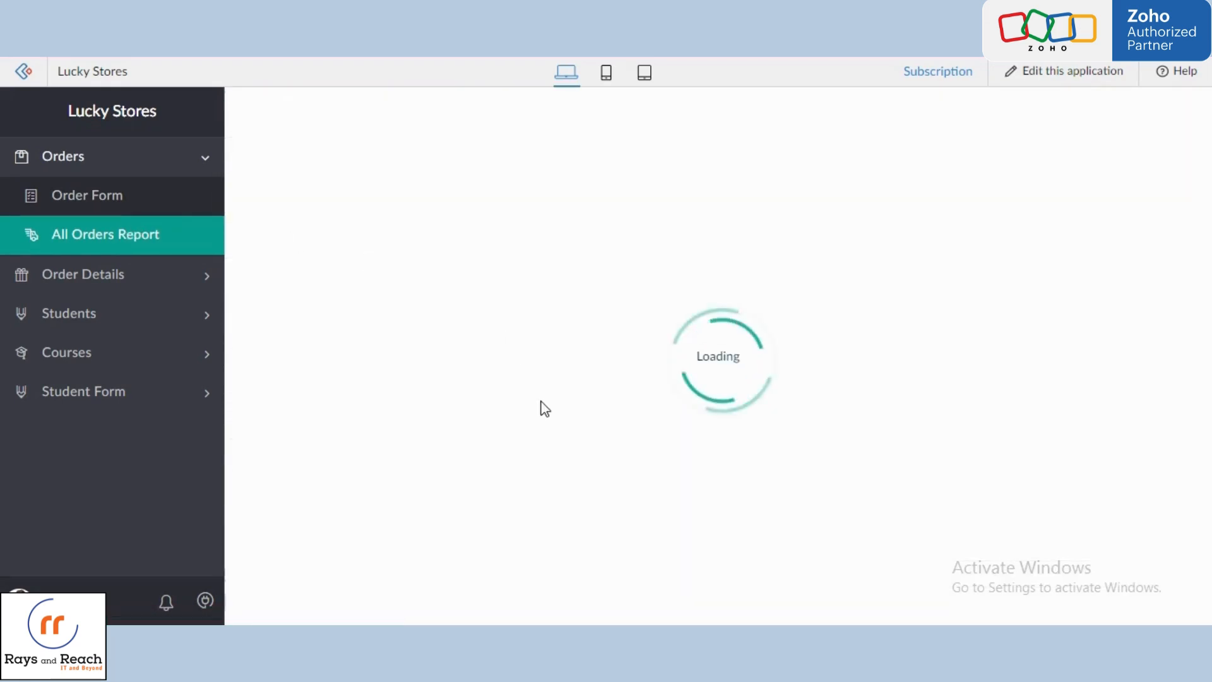
scroll(639, 423, "down", 2)
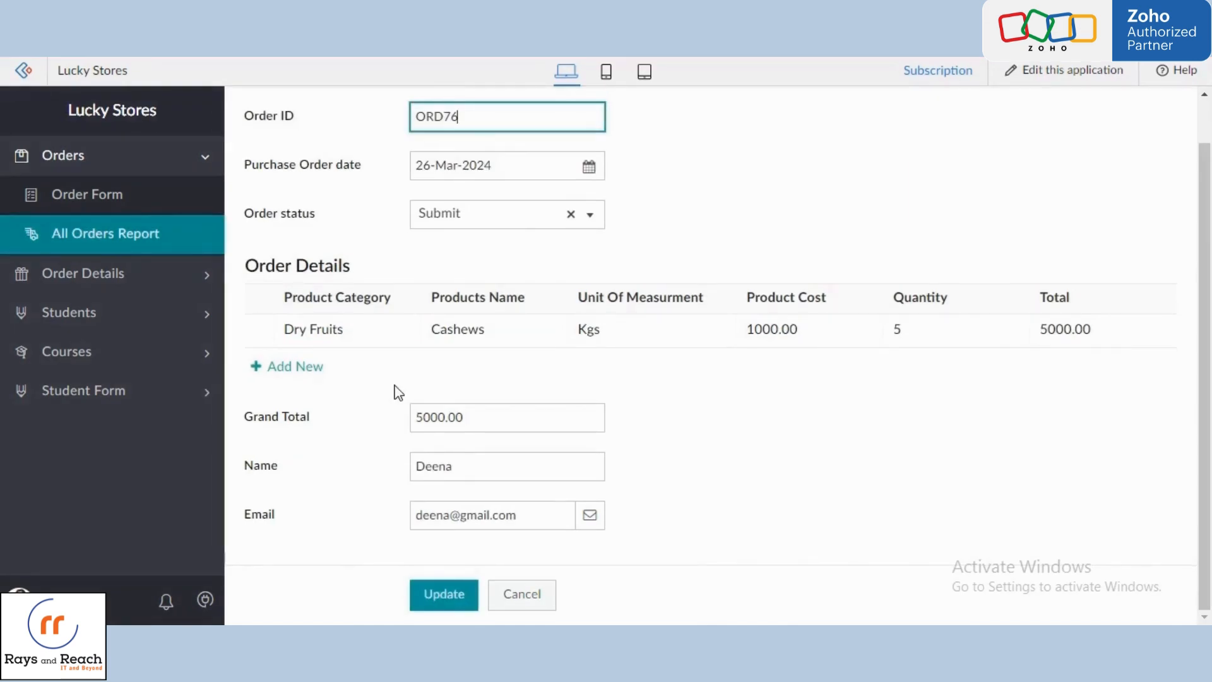
left_click(259, 330)
left_click(281, 398)
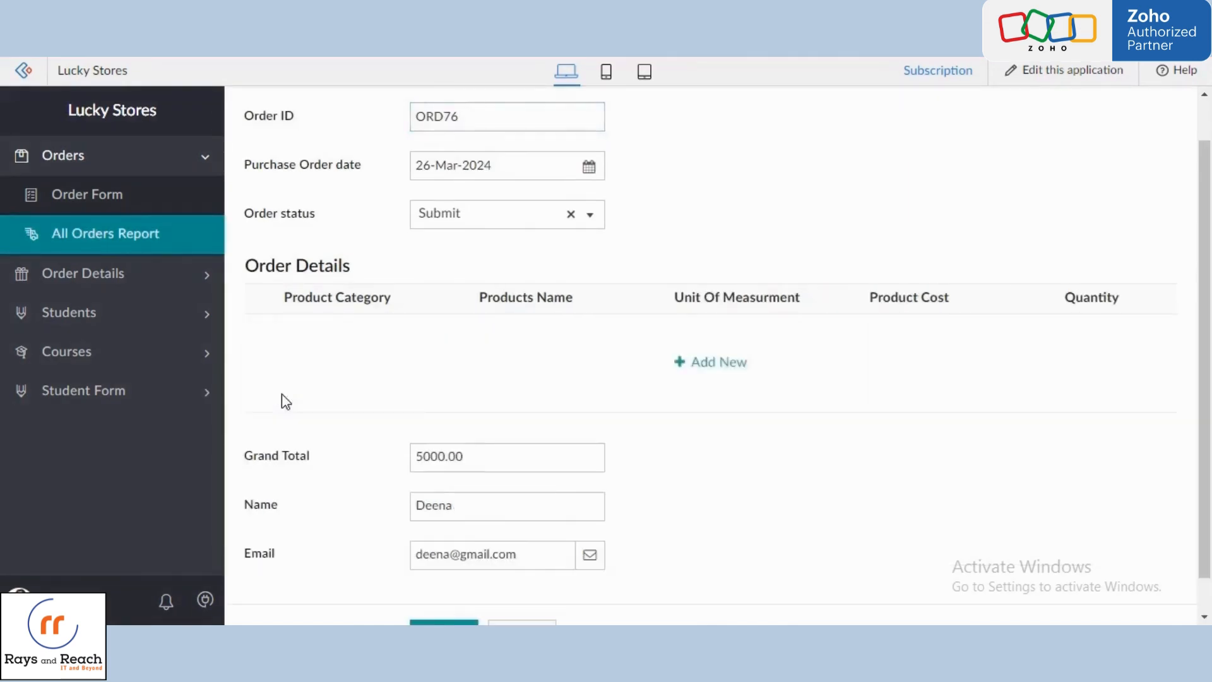
left_click(466, 505)
left_click(443, 603)
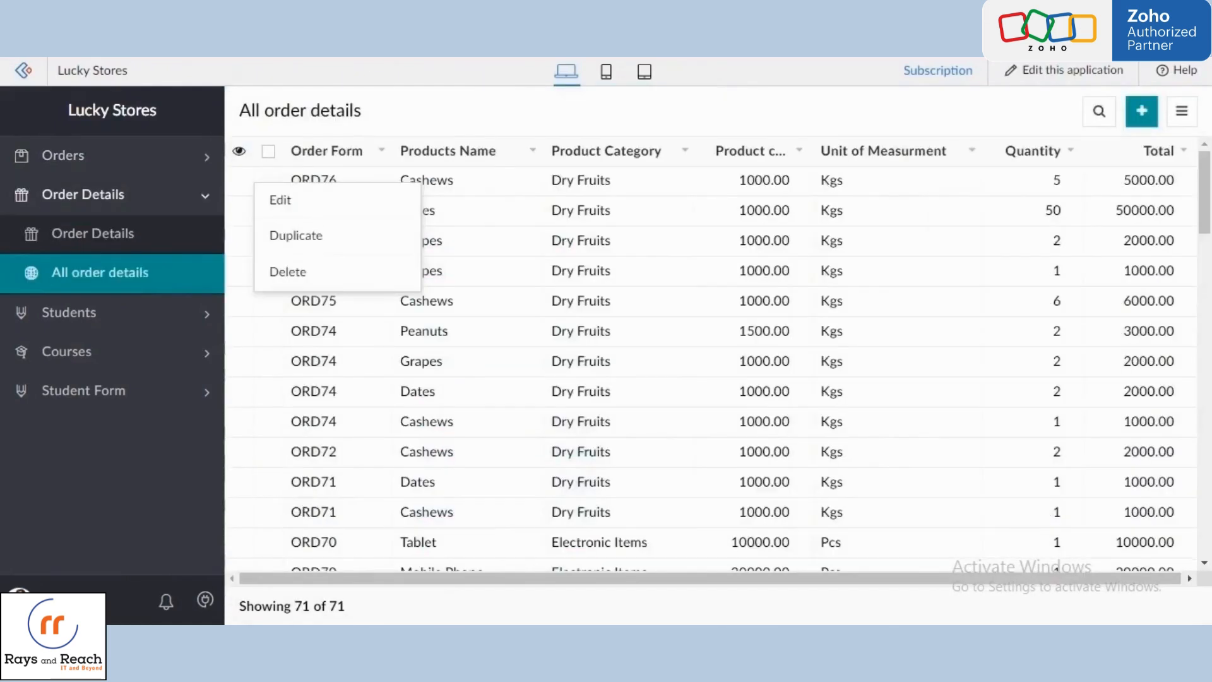
- Close the record's action list and reload the All order details report
left_click(423, 111)
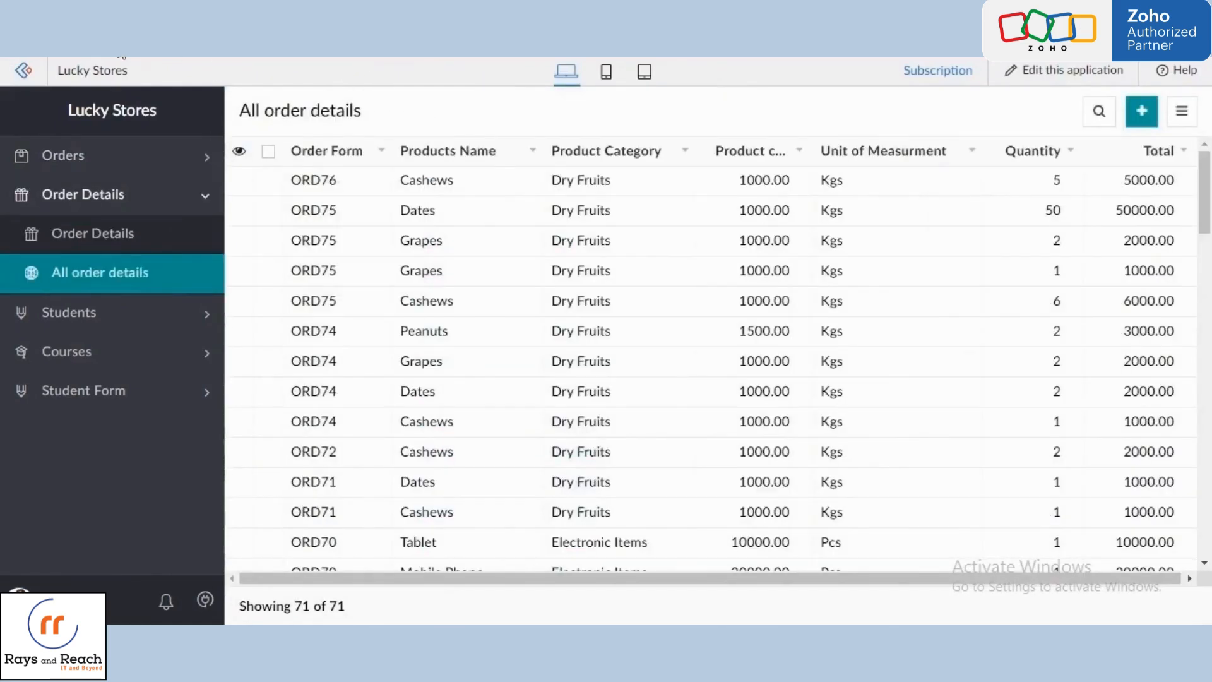
key("F5")
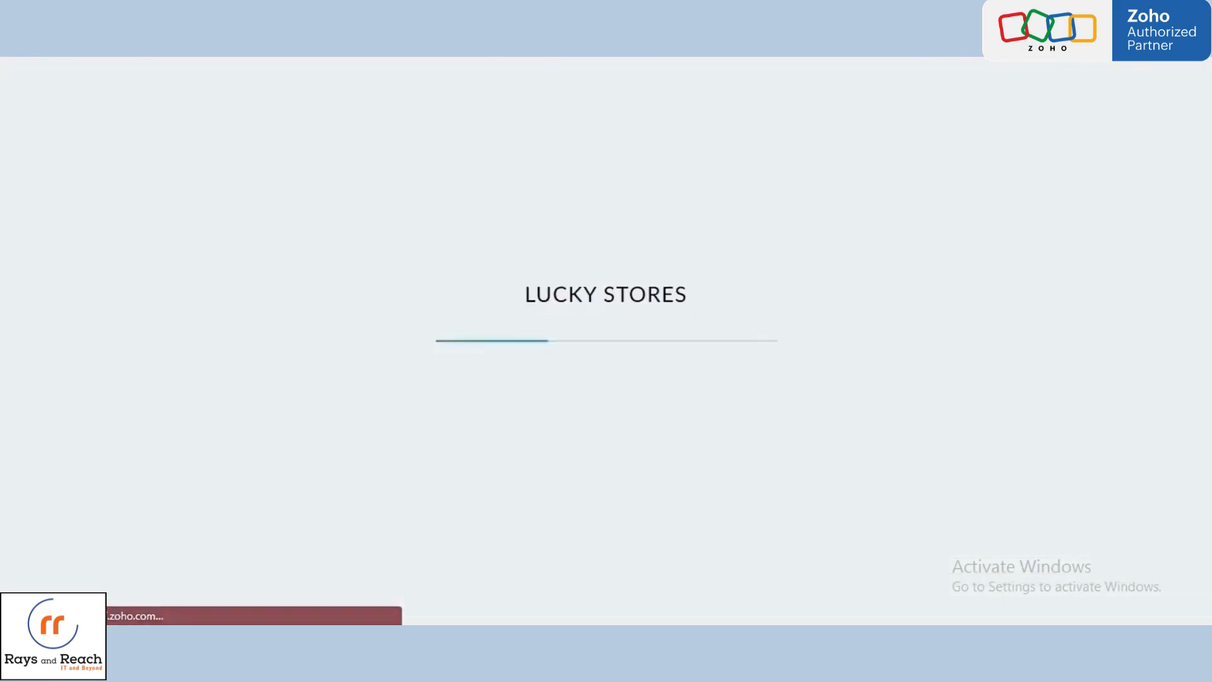